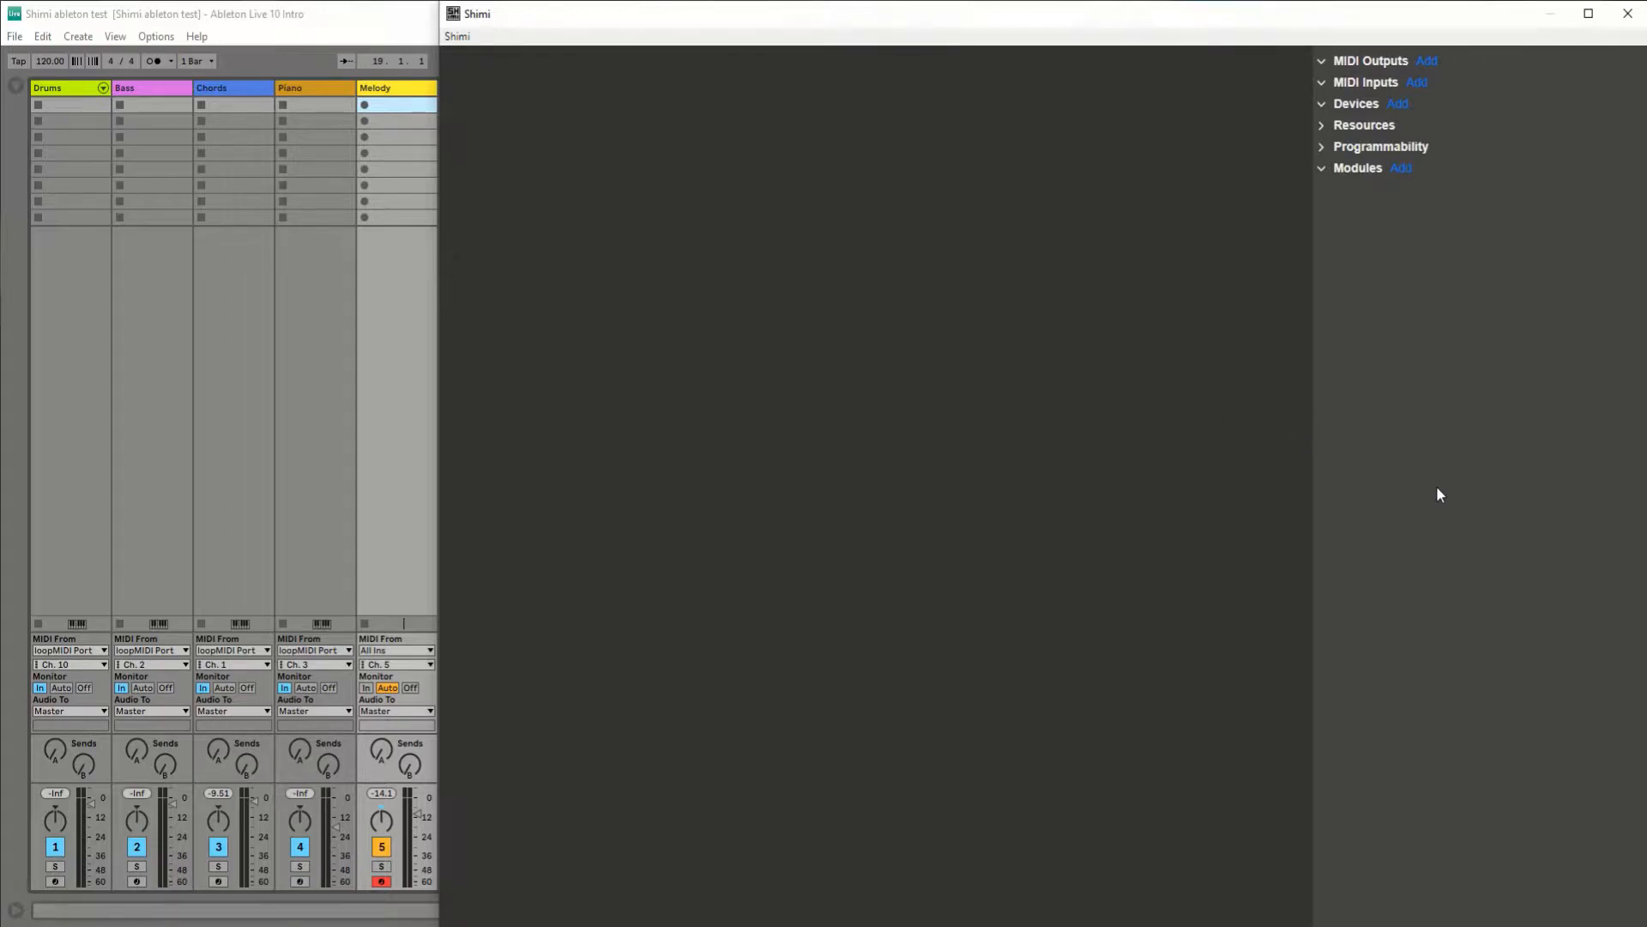
# Step: Add loopMIDI Port as a MIDI output
pyautogui.click(1429, 63)
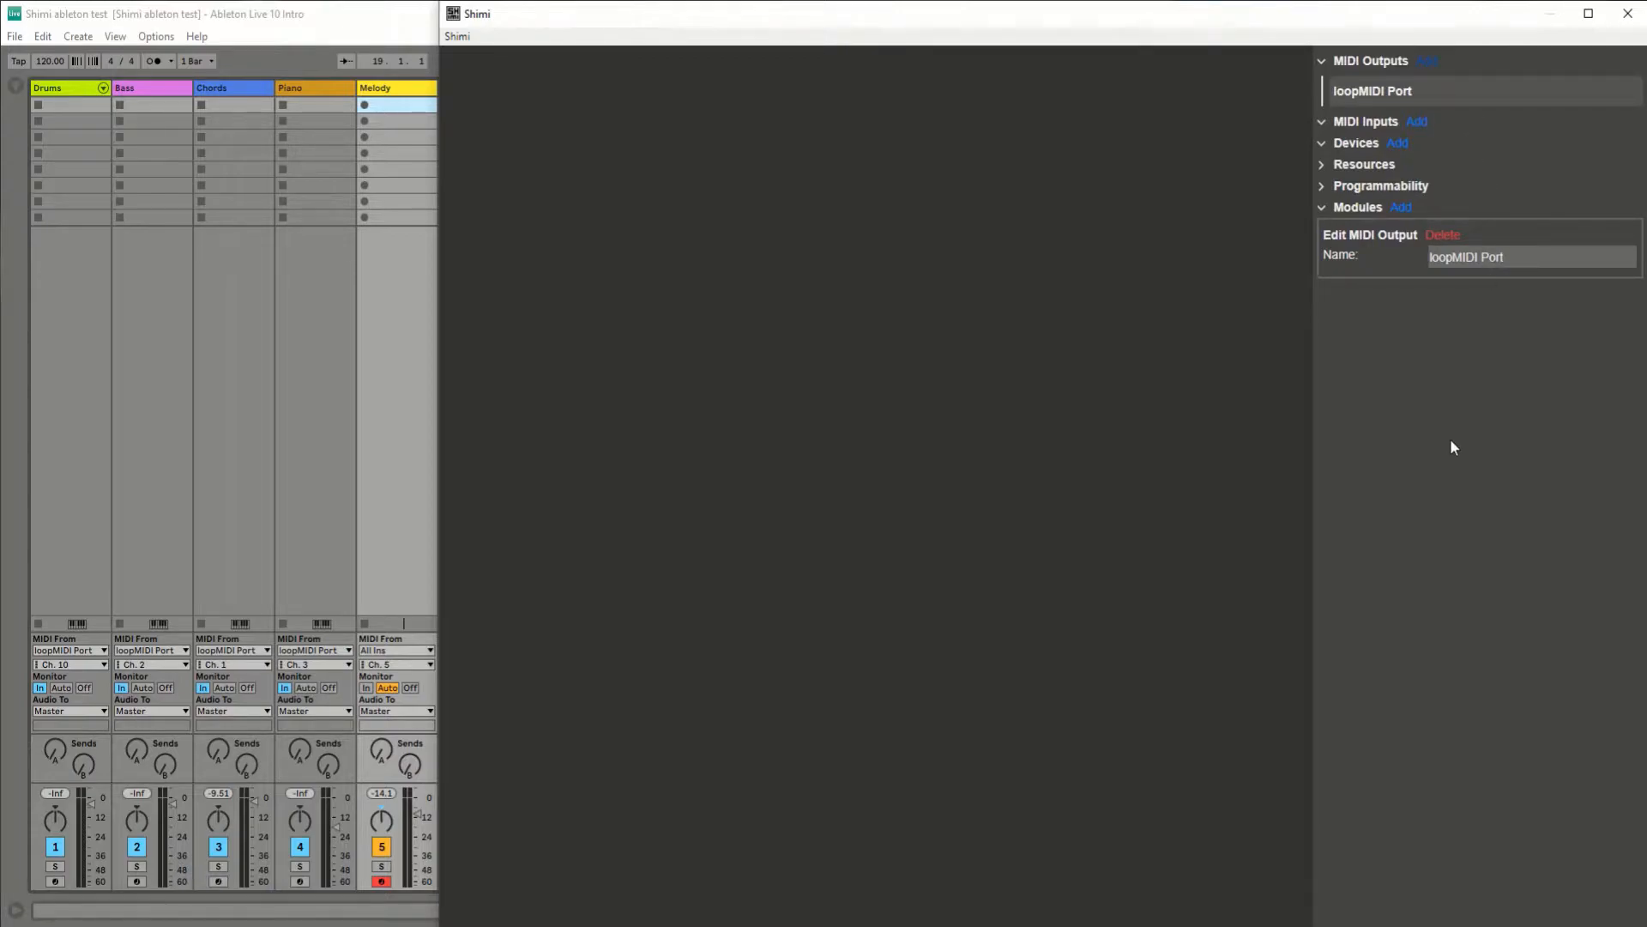
# Step: Switch to Ableton Live, check the loopMIDI Port settings in its MIDI preferences, and return to Shimi
pyautogui.click(156, 36)
pyautogui.click(251, 521)
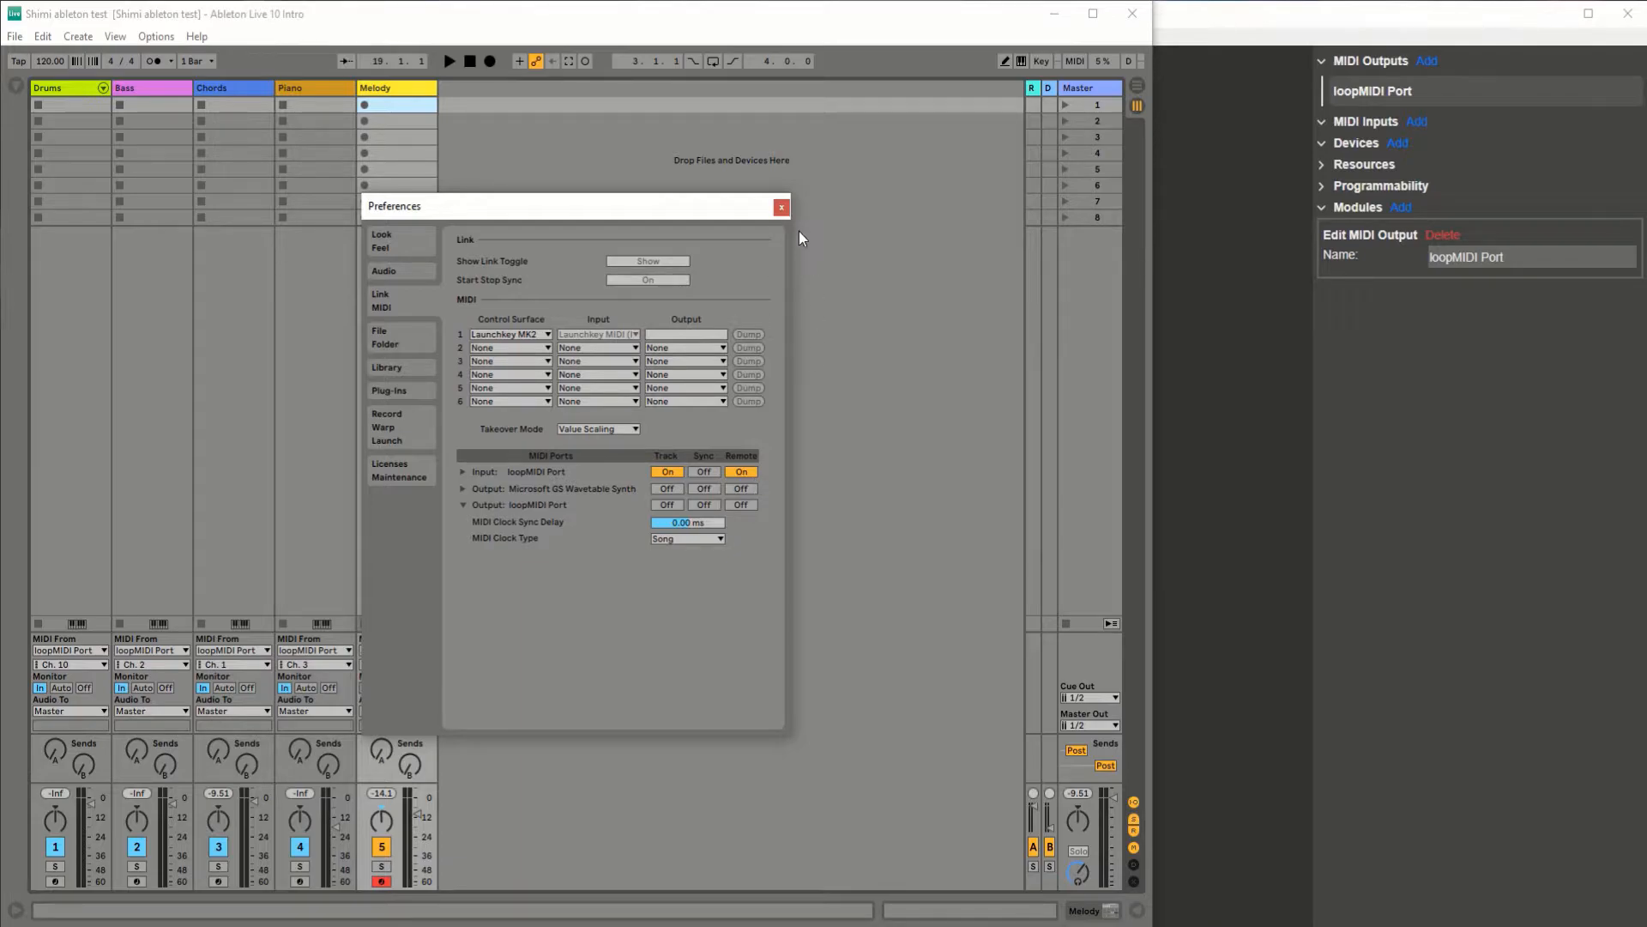
pyautogui.click(782, 208)
pyautogui.click(1259, 437)
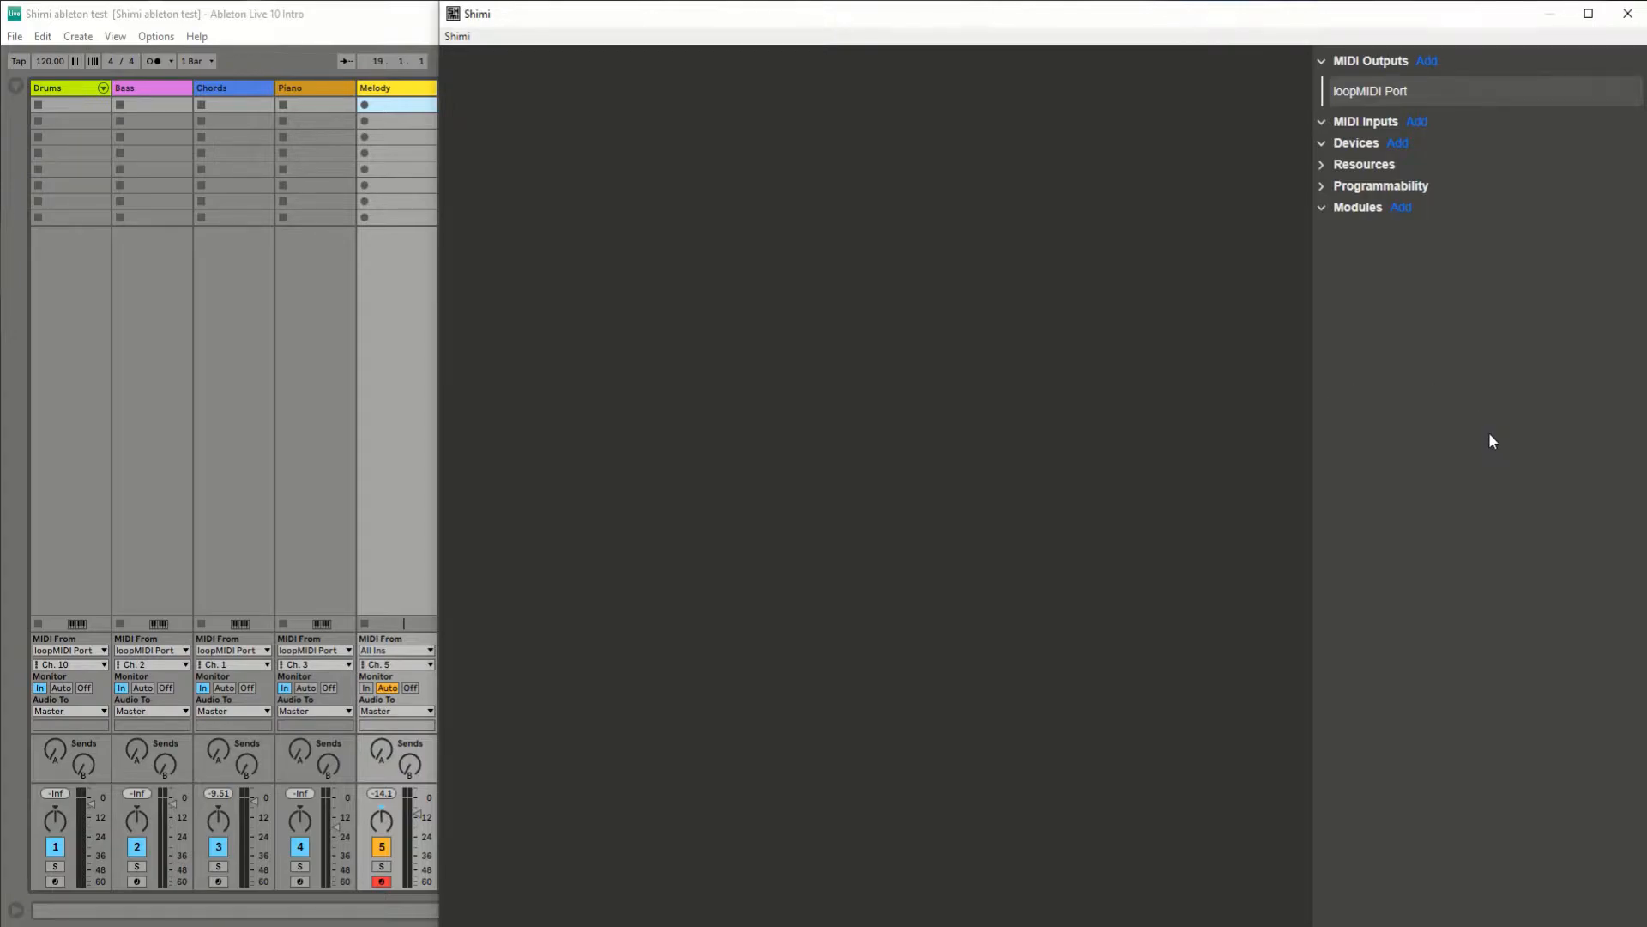
# Step: Add a UK Standard QWERTY device and place it near the canvas's upper-left corner at about X 20, Y 22
pyautogui.click(1397, 143)
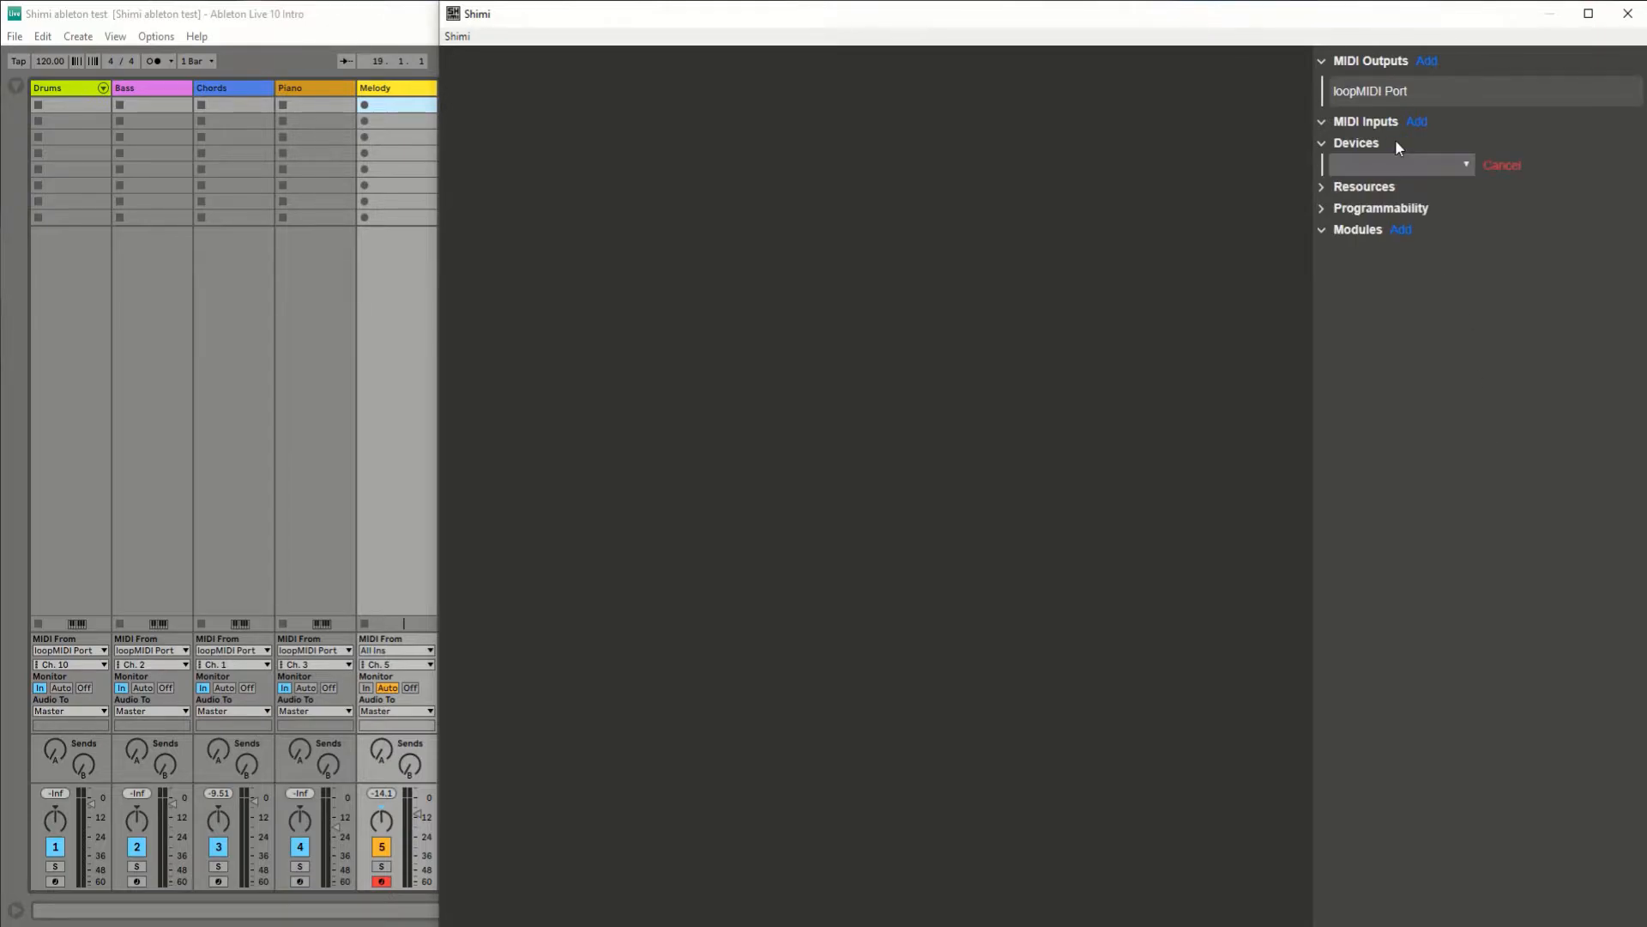
pyautogui.click(1443, 165)
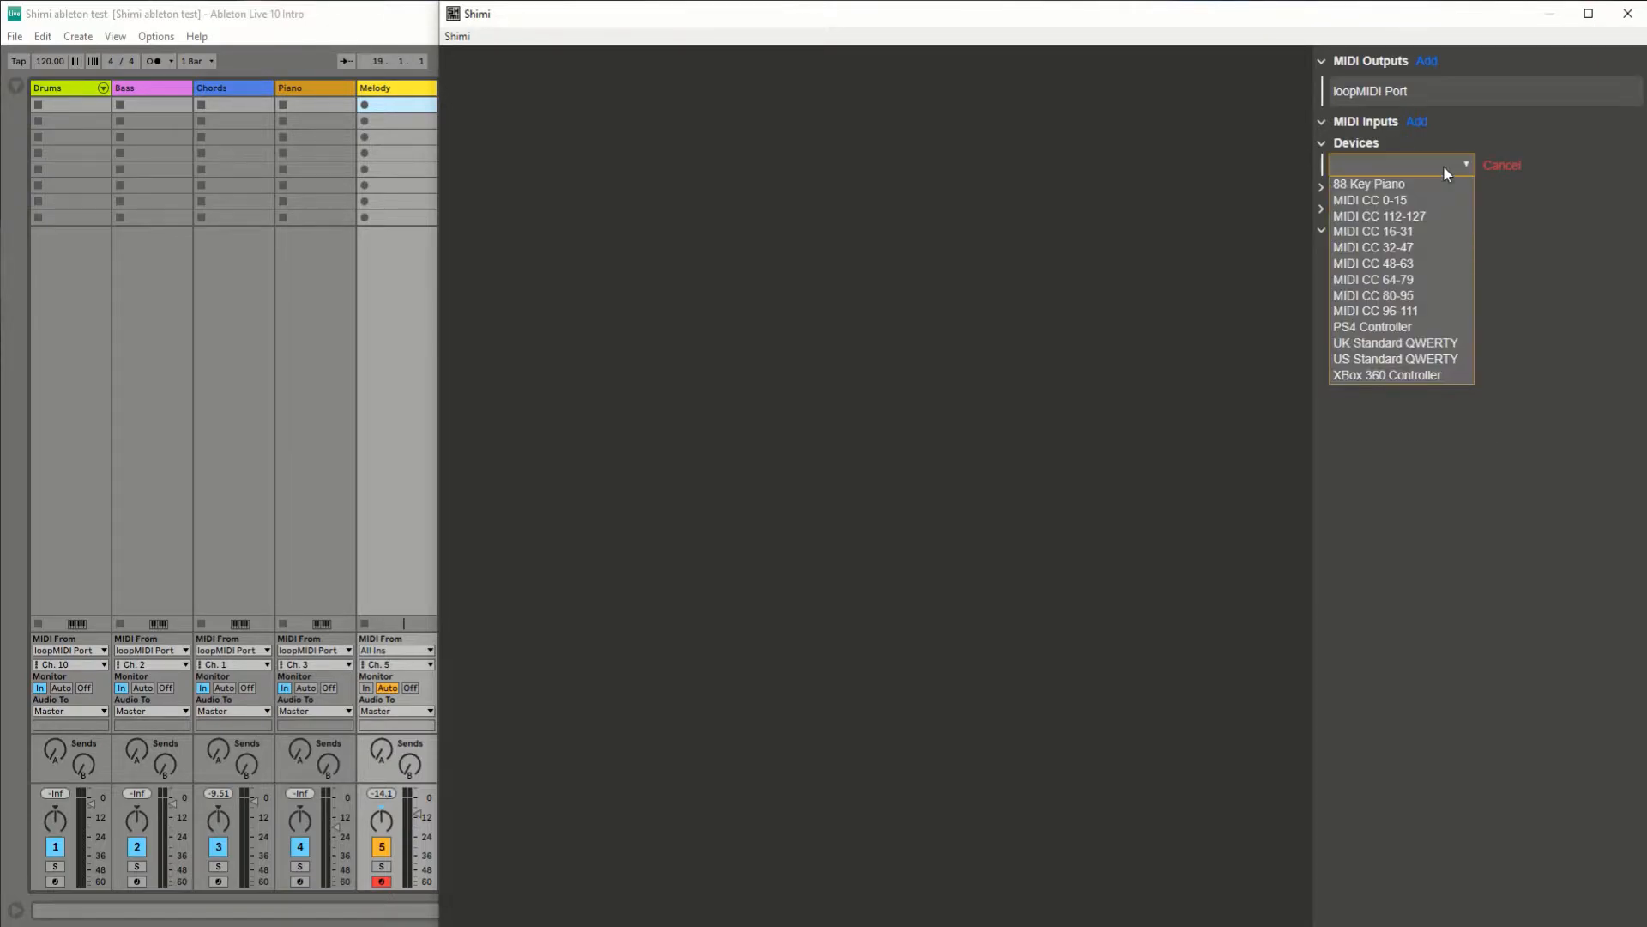
pyautogui.click(1396, 343)
pyautogui.moveTo(1148, 84); pyautogui.dragTo(1163, 102)
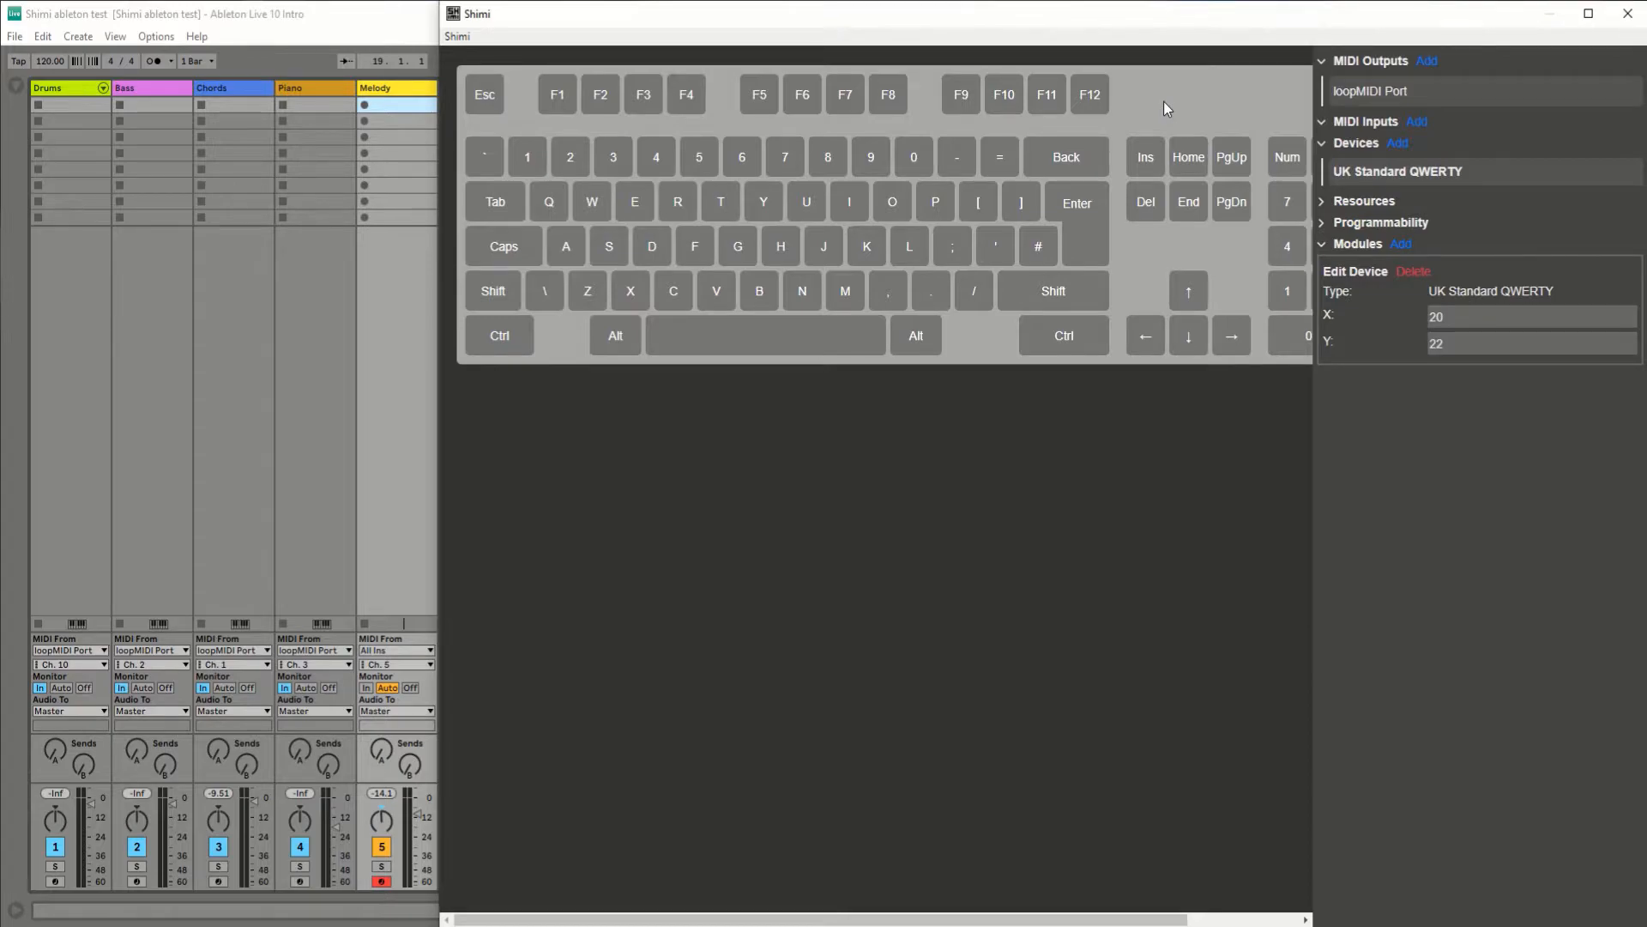
# Step: Add a General module and a Logic module with their default settings
pyautogui.click(1400, 245)
pyautogui.click(1400, 262)
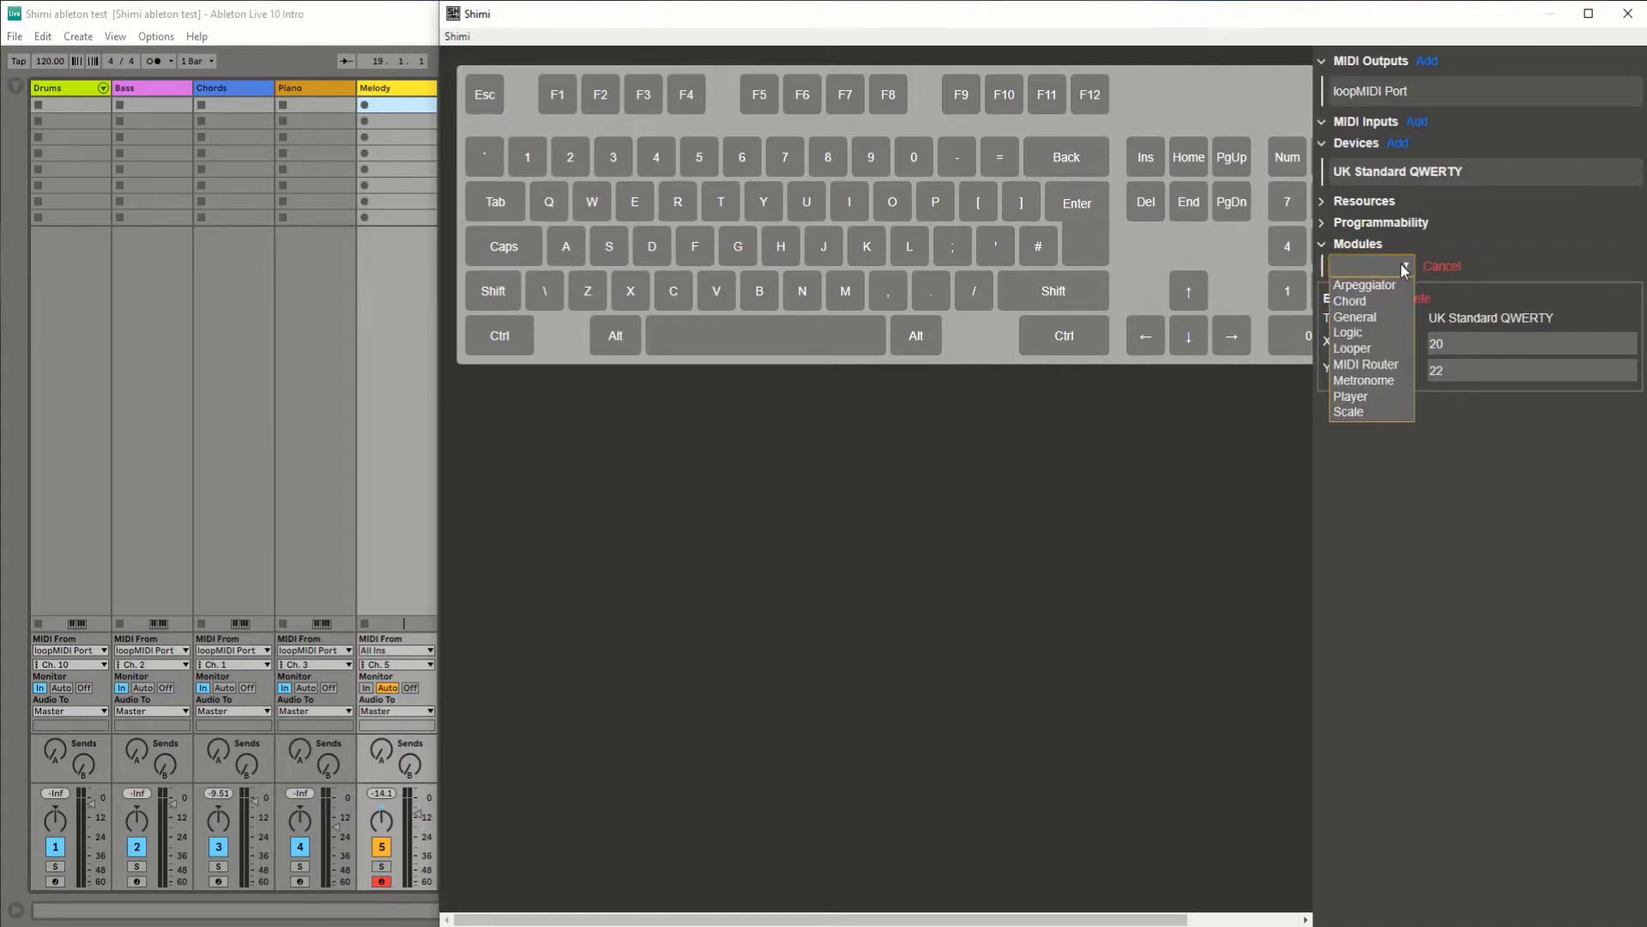
pyautogui.click(1363, 318)
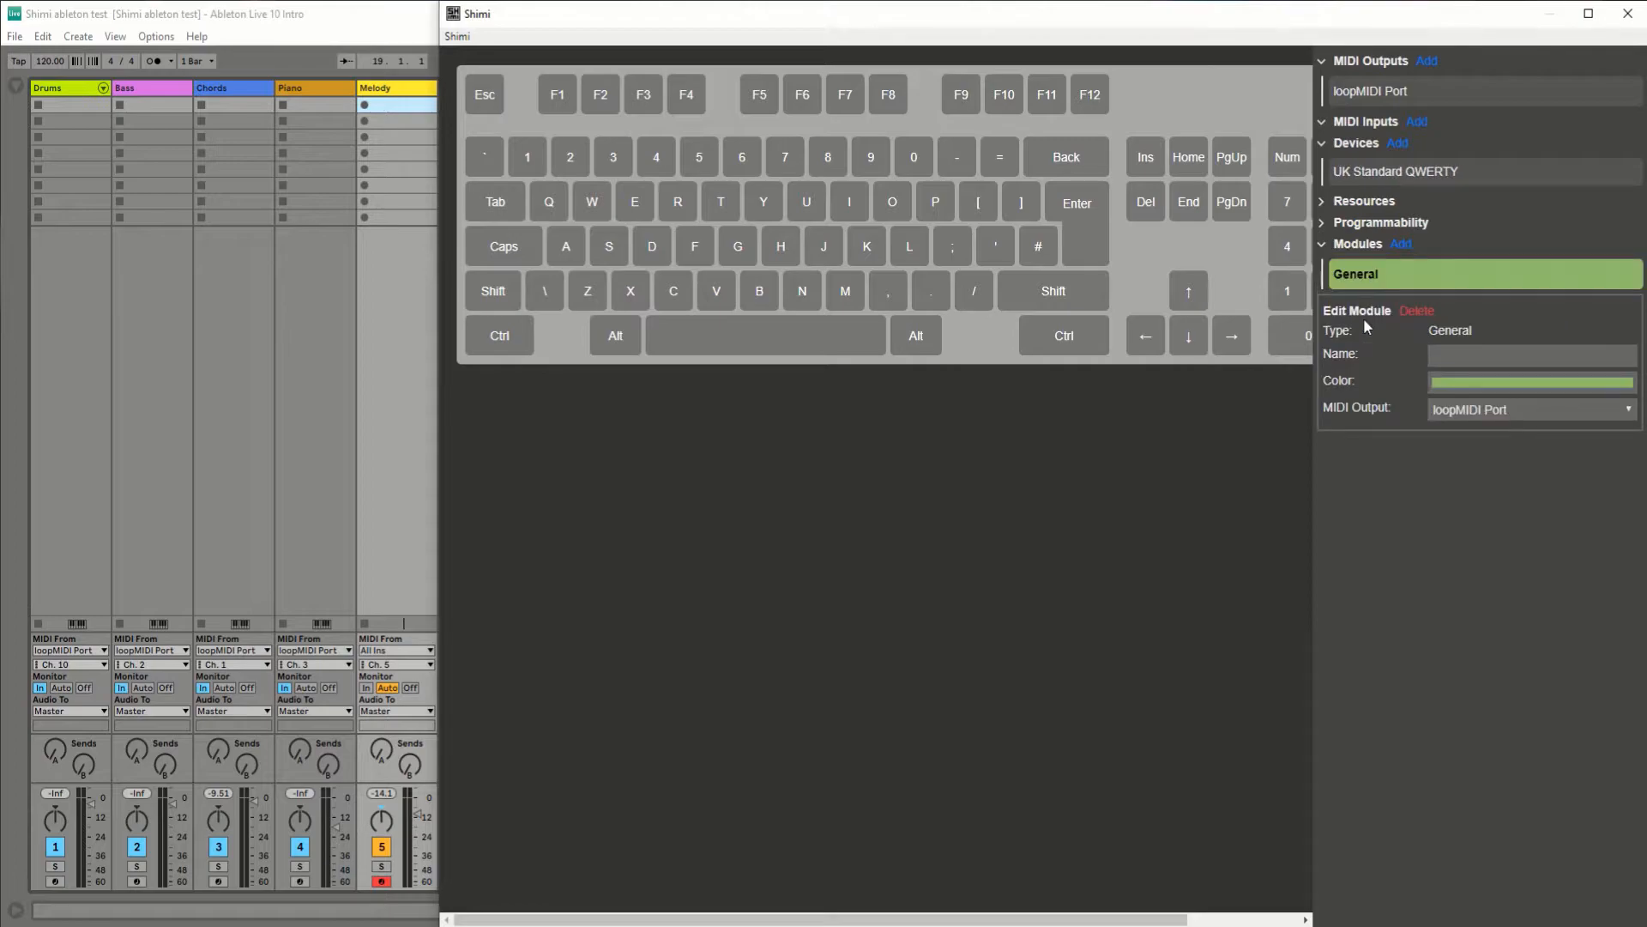
pyautogui.click(1403, 246)
pyautogui.click(1399, 264)
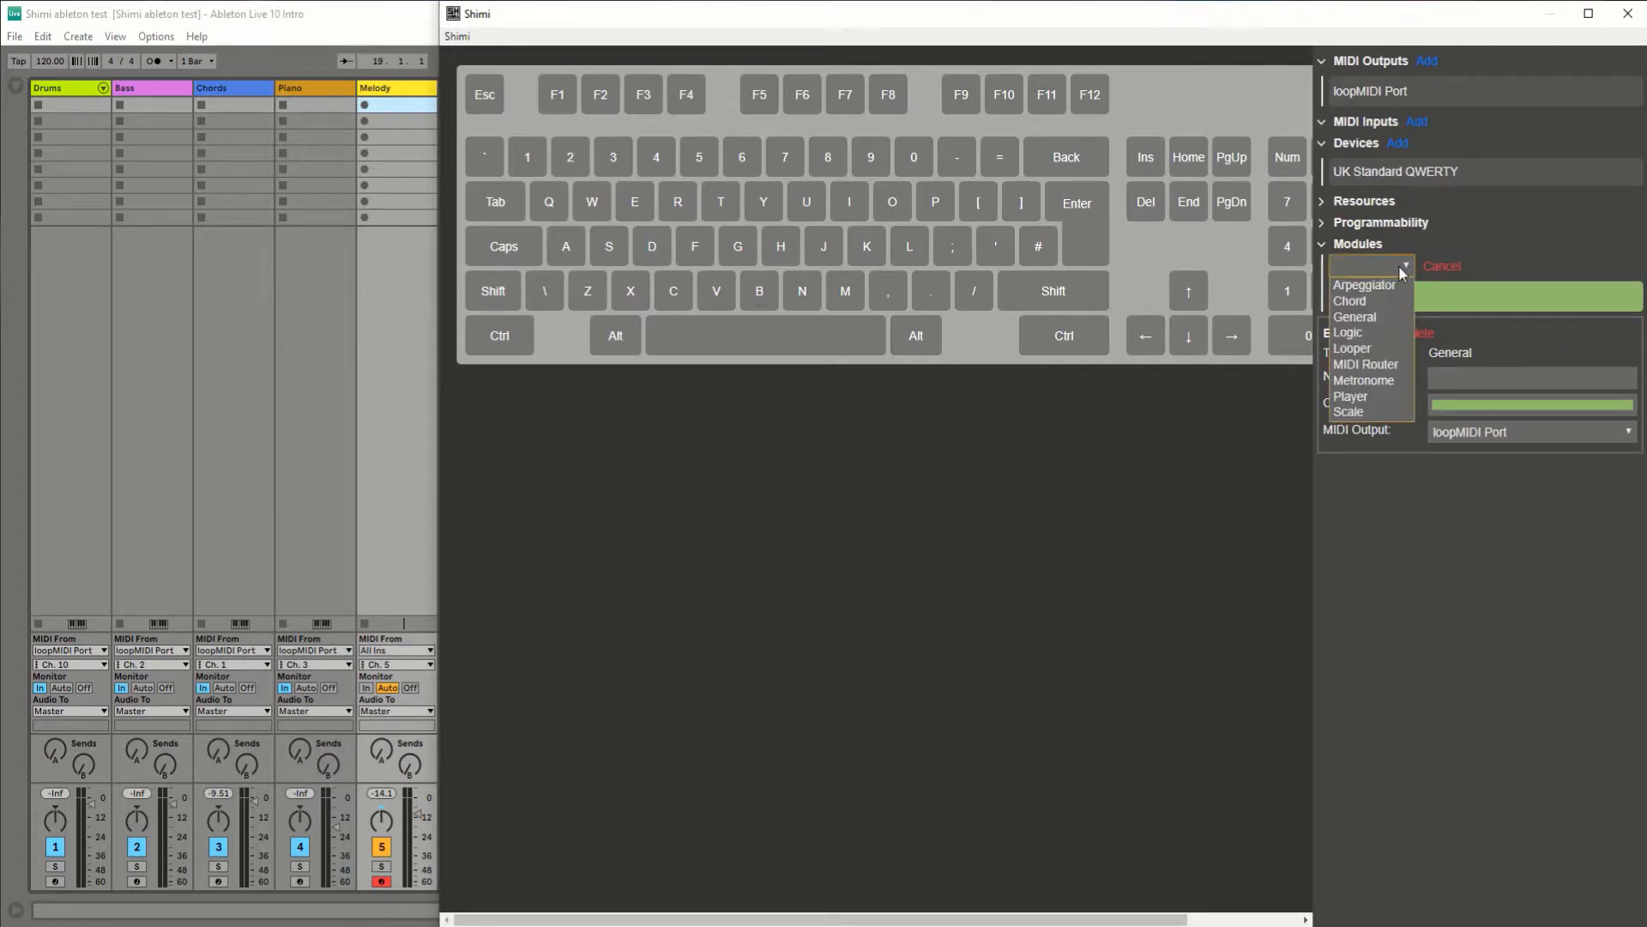
pyautogui.click(1356, 334)
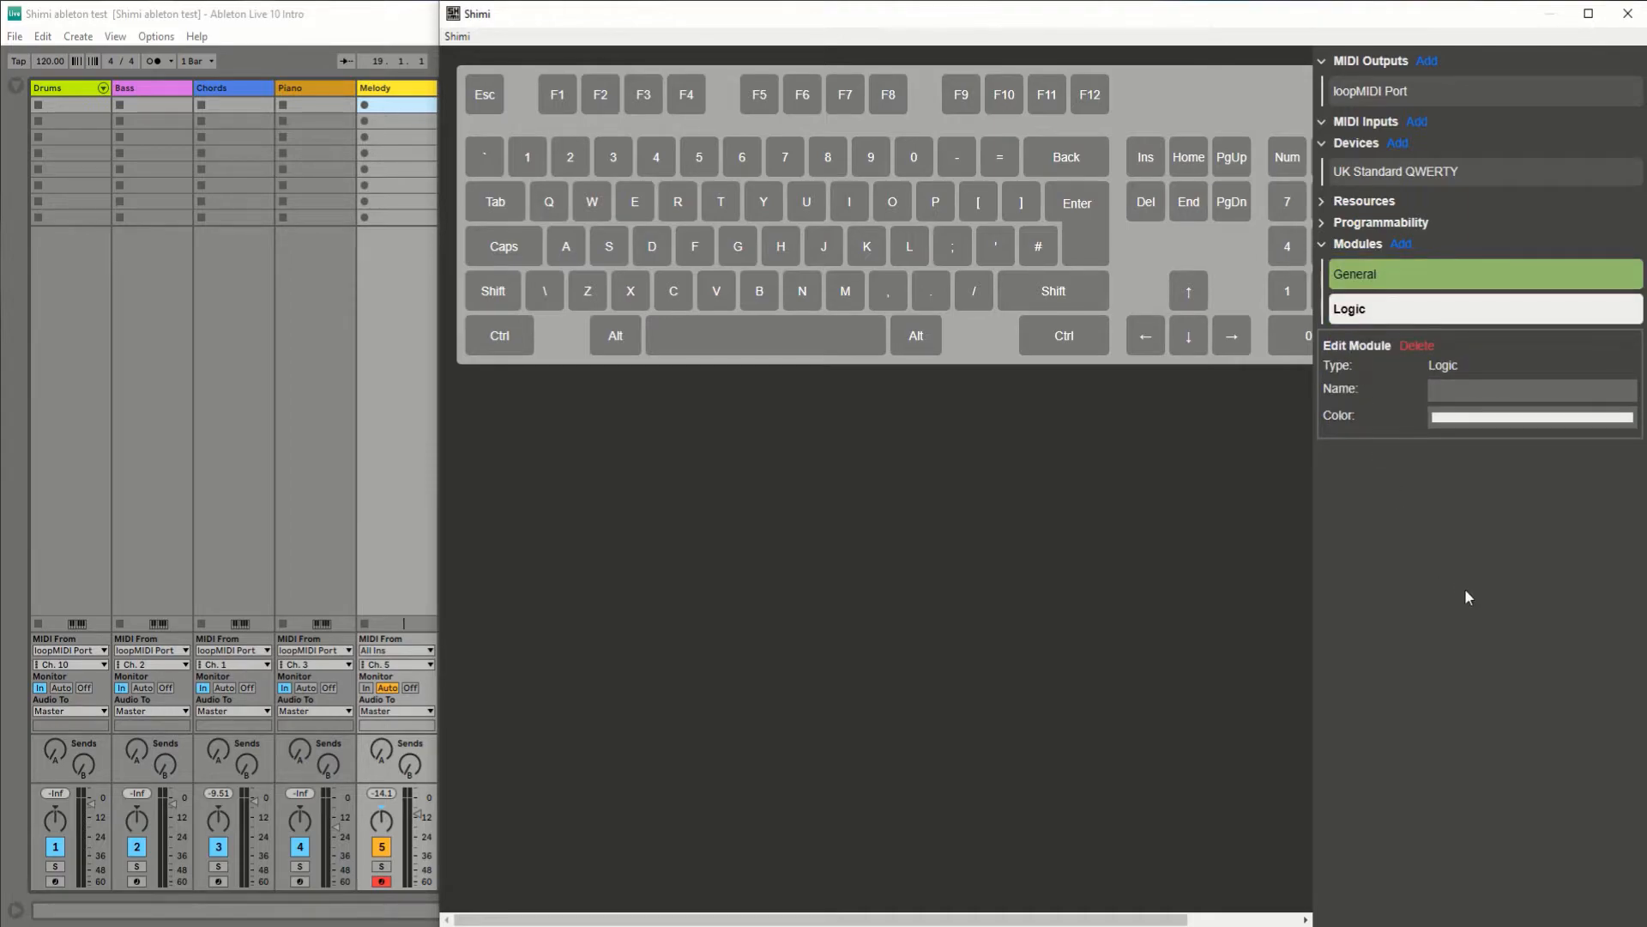
pyautogui.click(1026, 496)
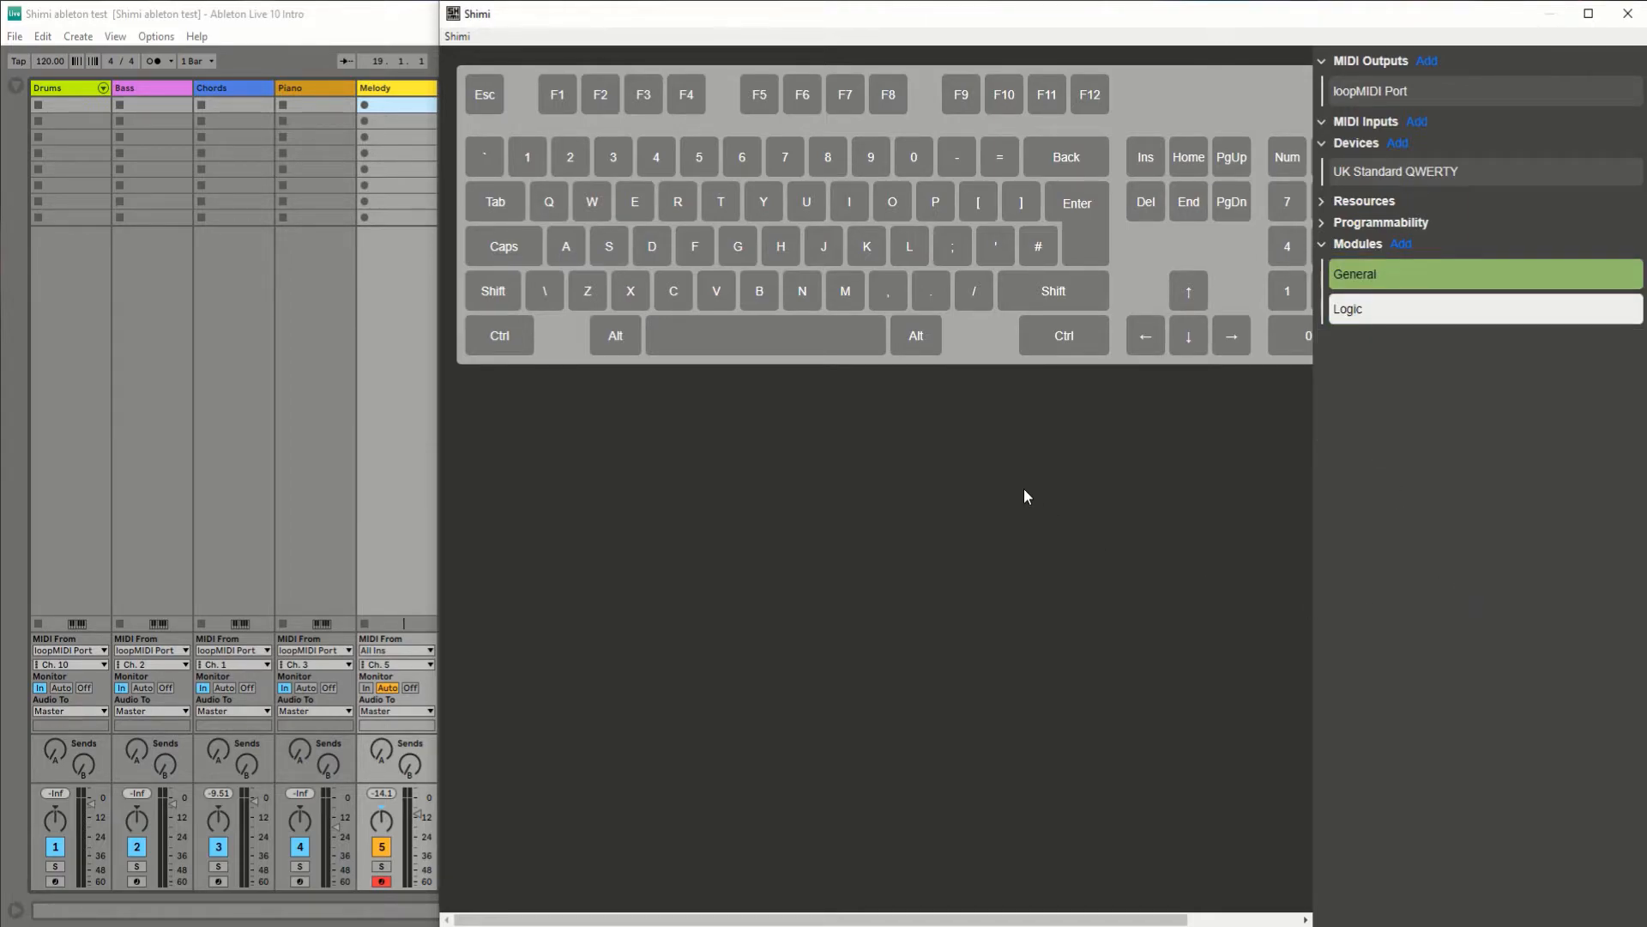
# Step: Select the J key on the QWERTY device and test its input state
pyautogui.click(826, 247)
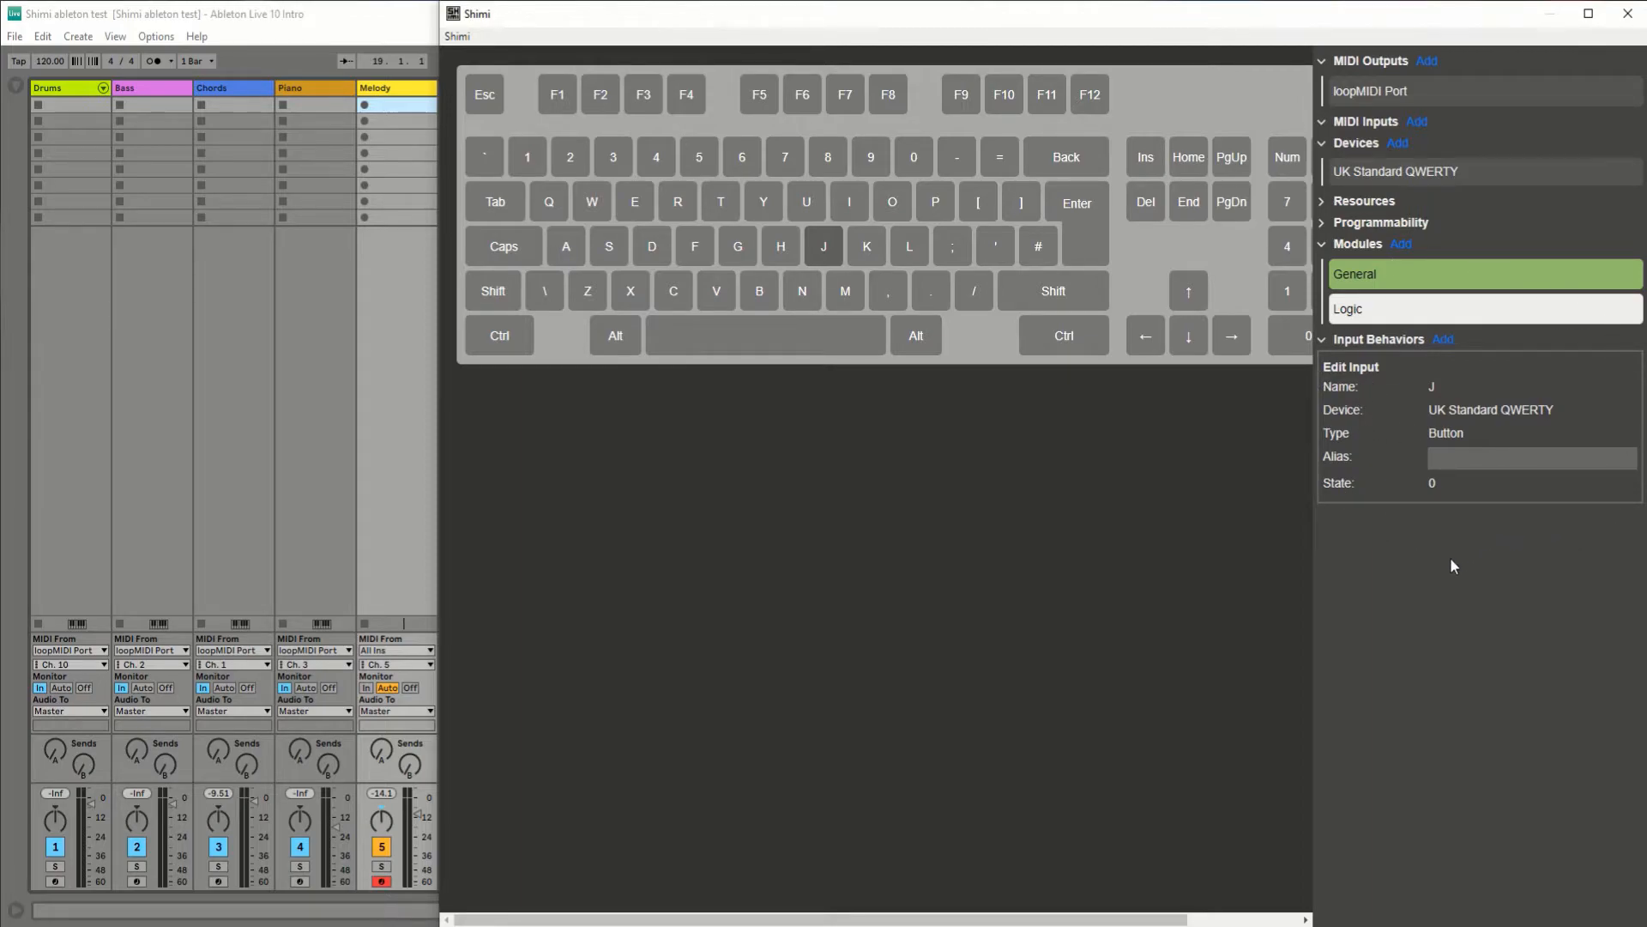
pyautogui.press('j')
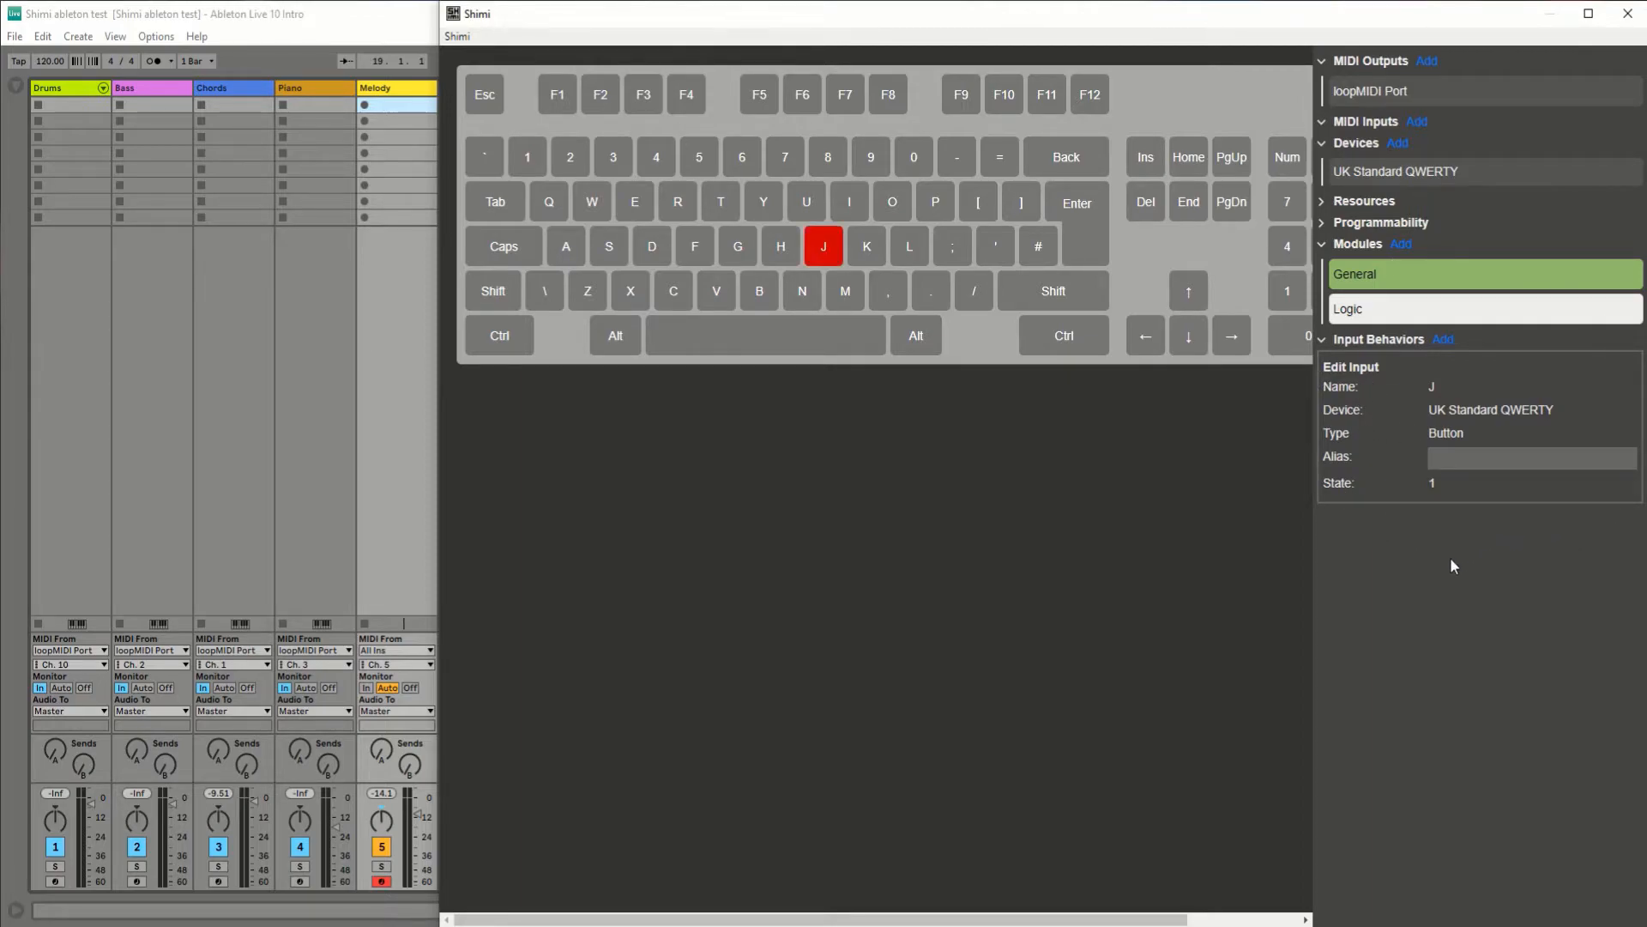
pyautogui.press('j')
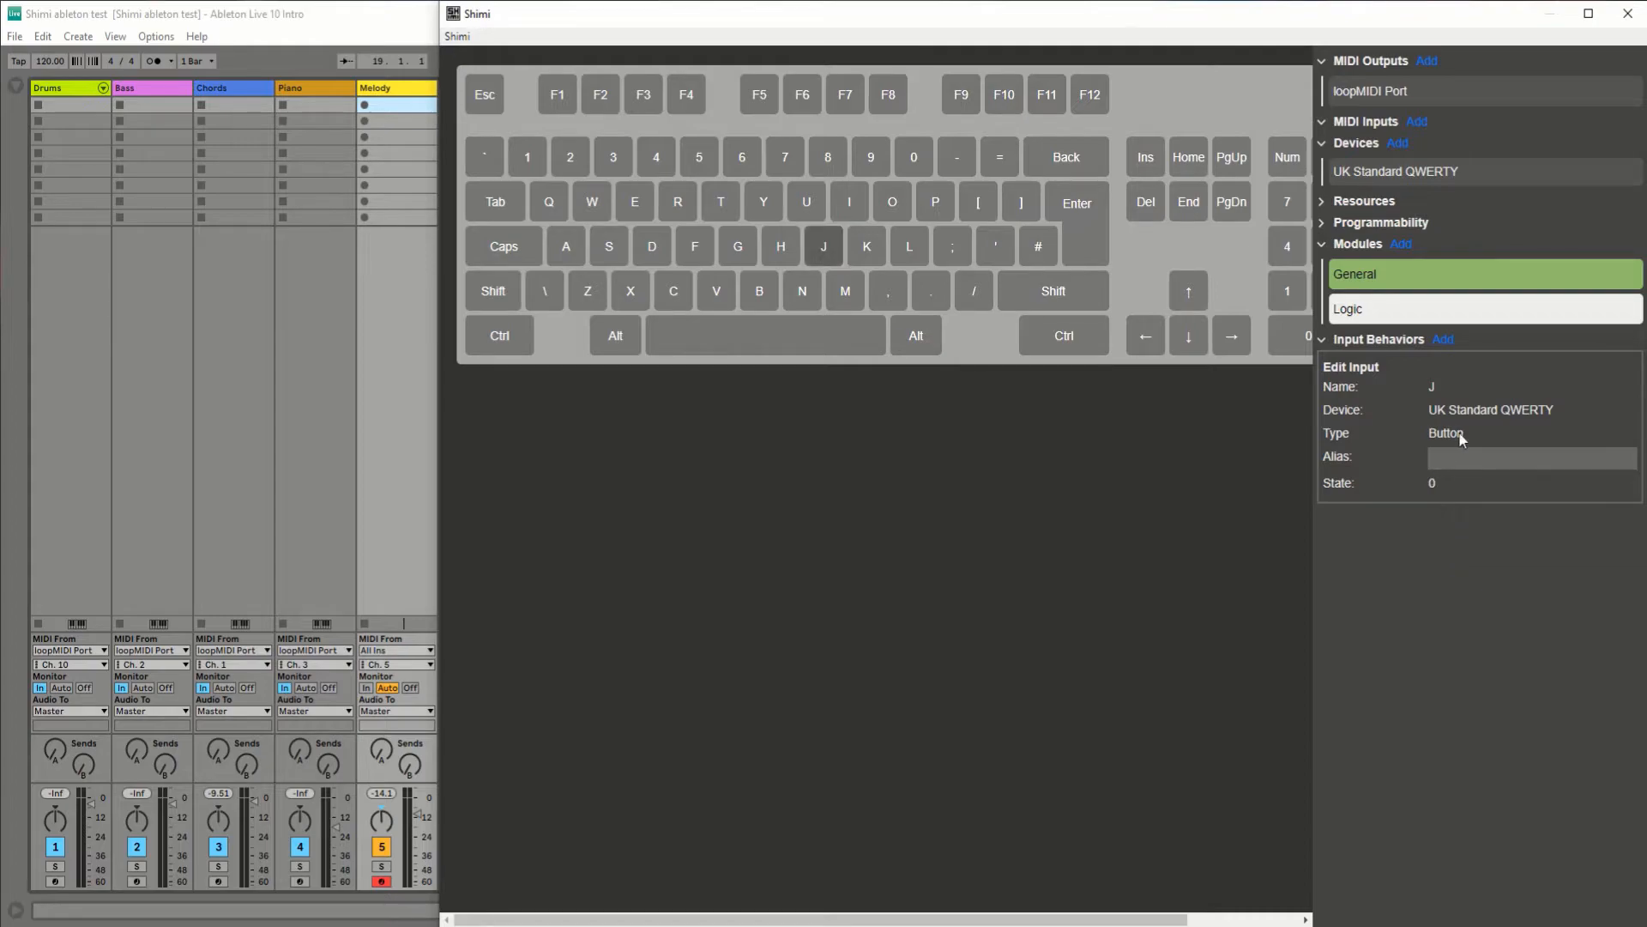
# Step: Give the J key a Start Note behavior from the General module on the Pressed event and test it
pyautogui.click(1445, 343)
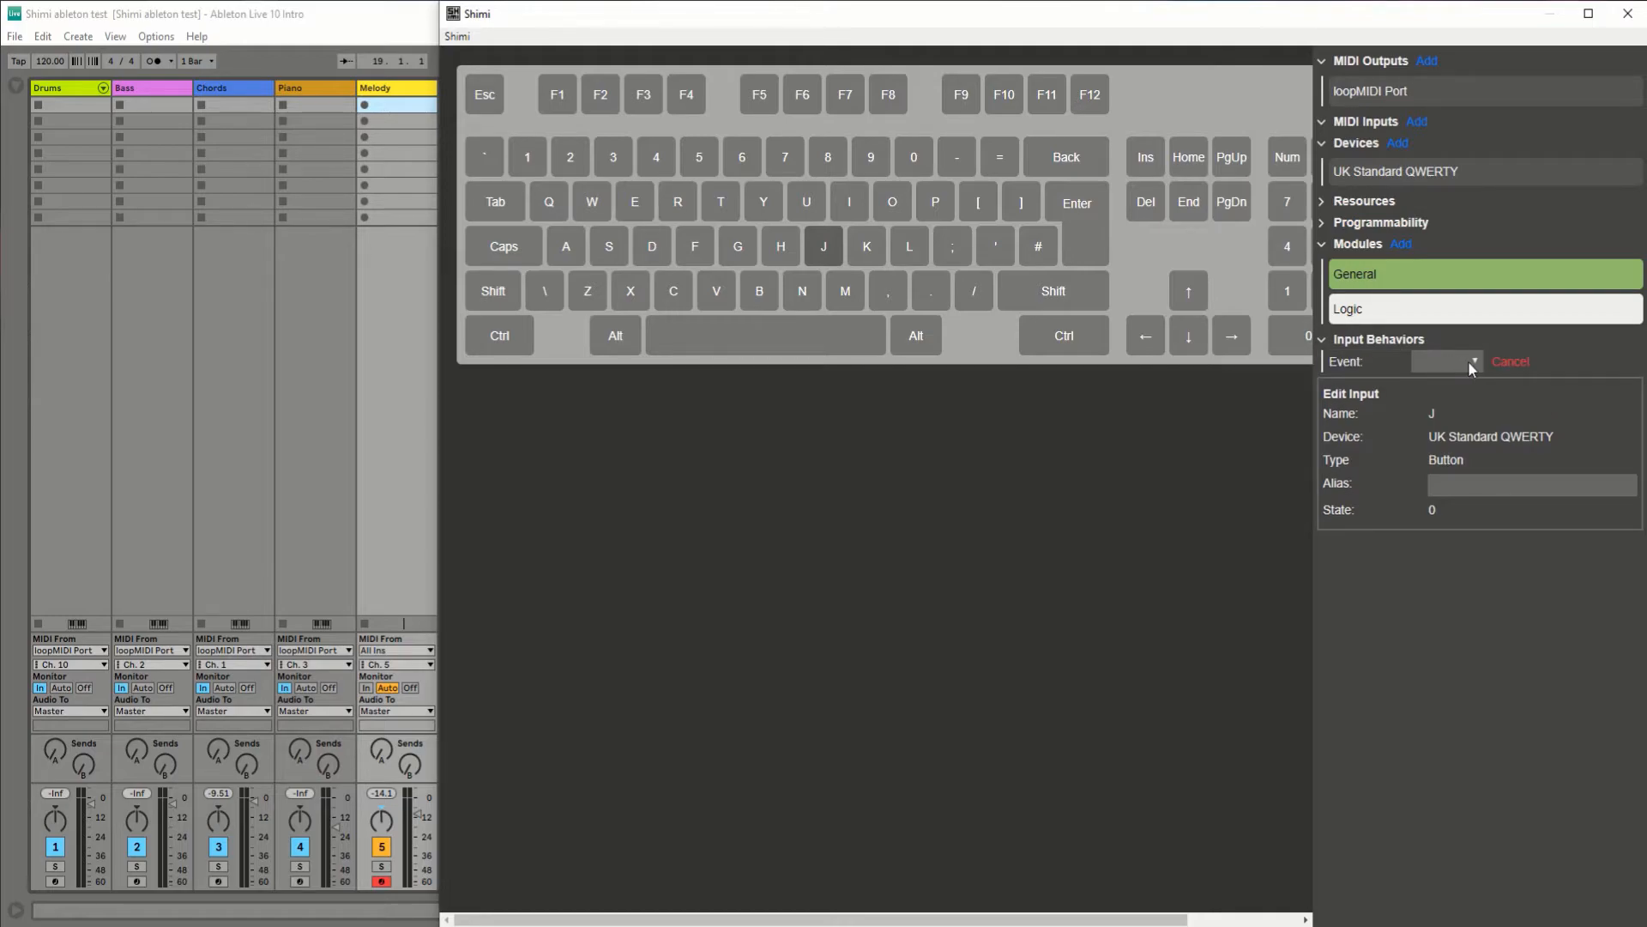
pyautogui.click(1469, 364)
pyautogui.click(1446, 381)
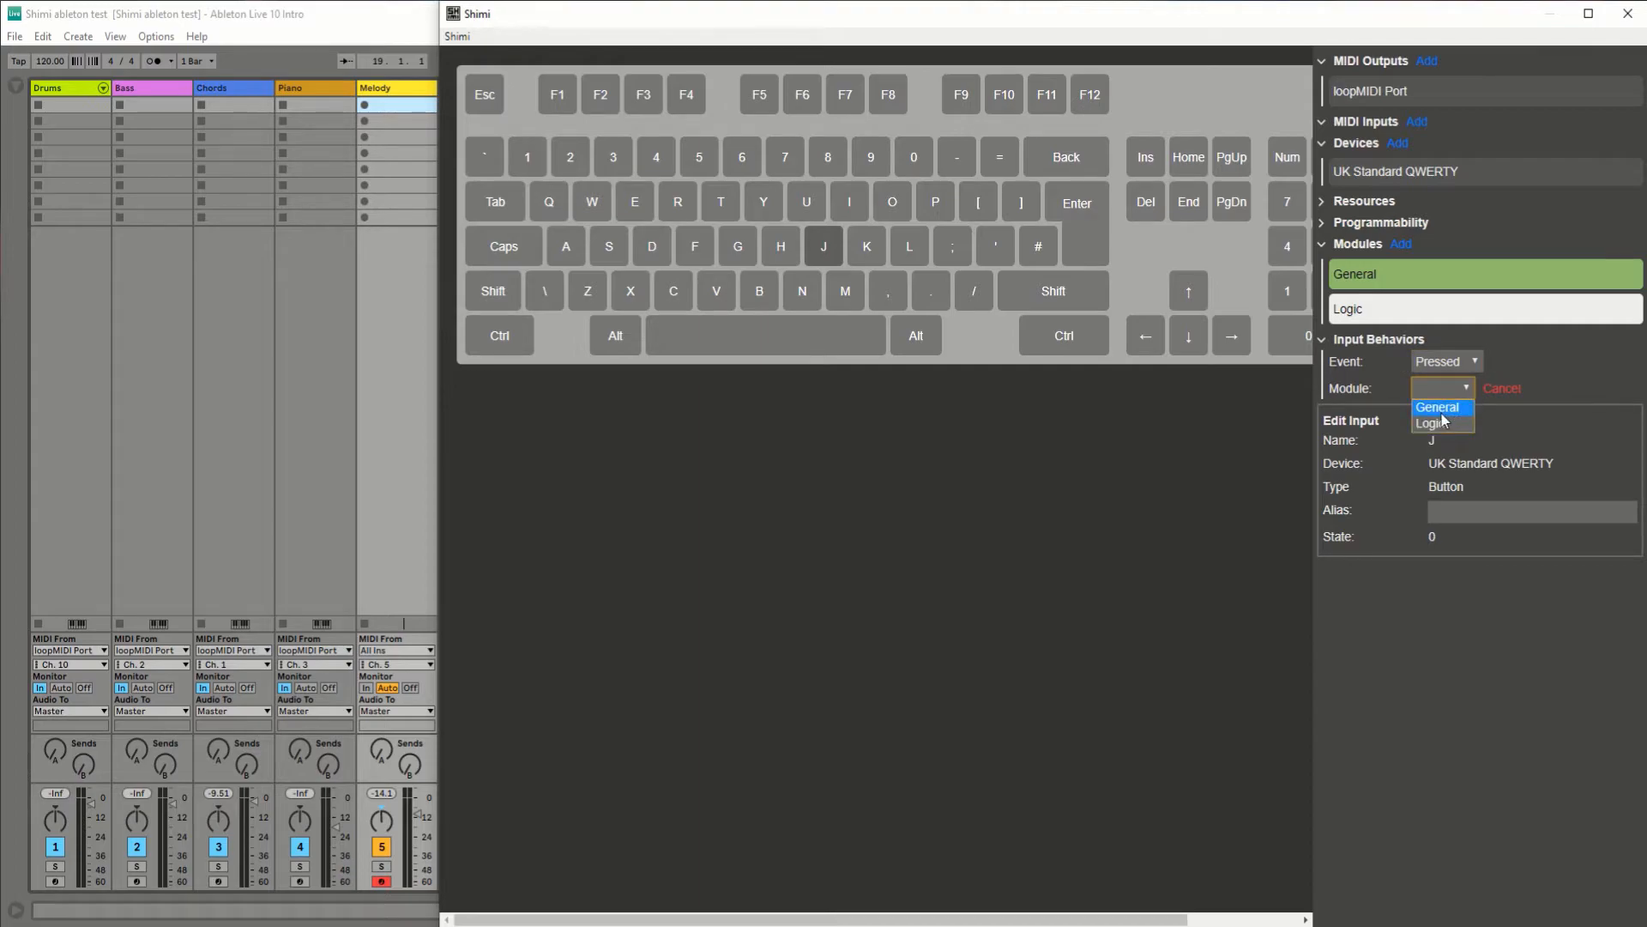
pyautogui.click(1440, 408)
pyautogui.click(1429, 417)
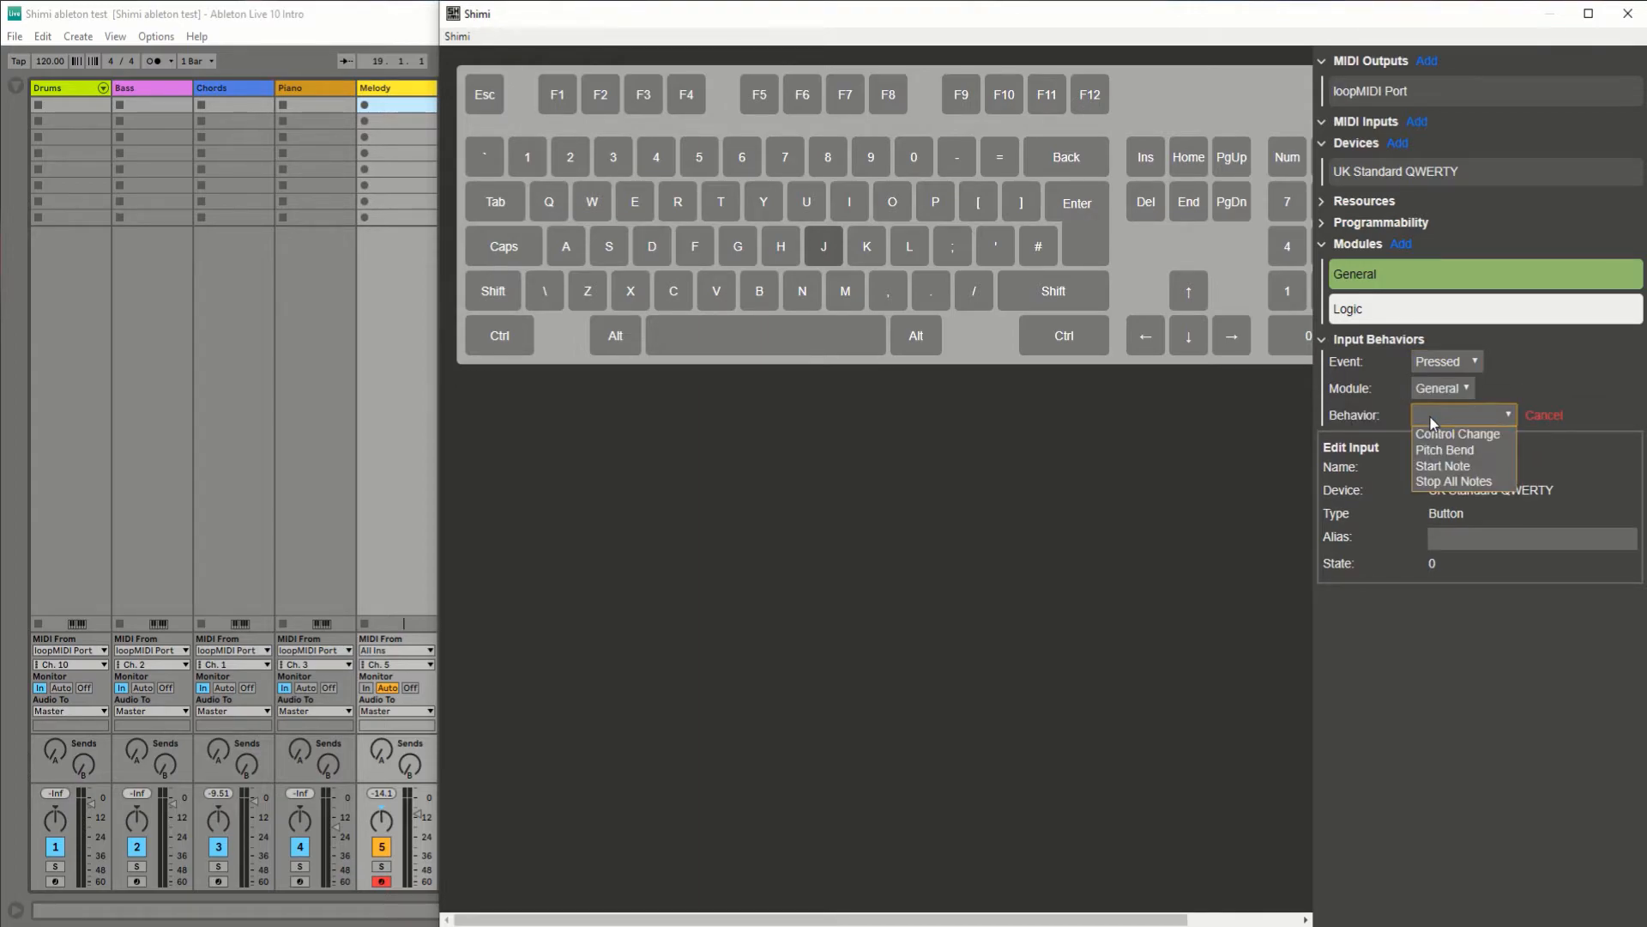
pyautogui.click(1468, 468)
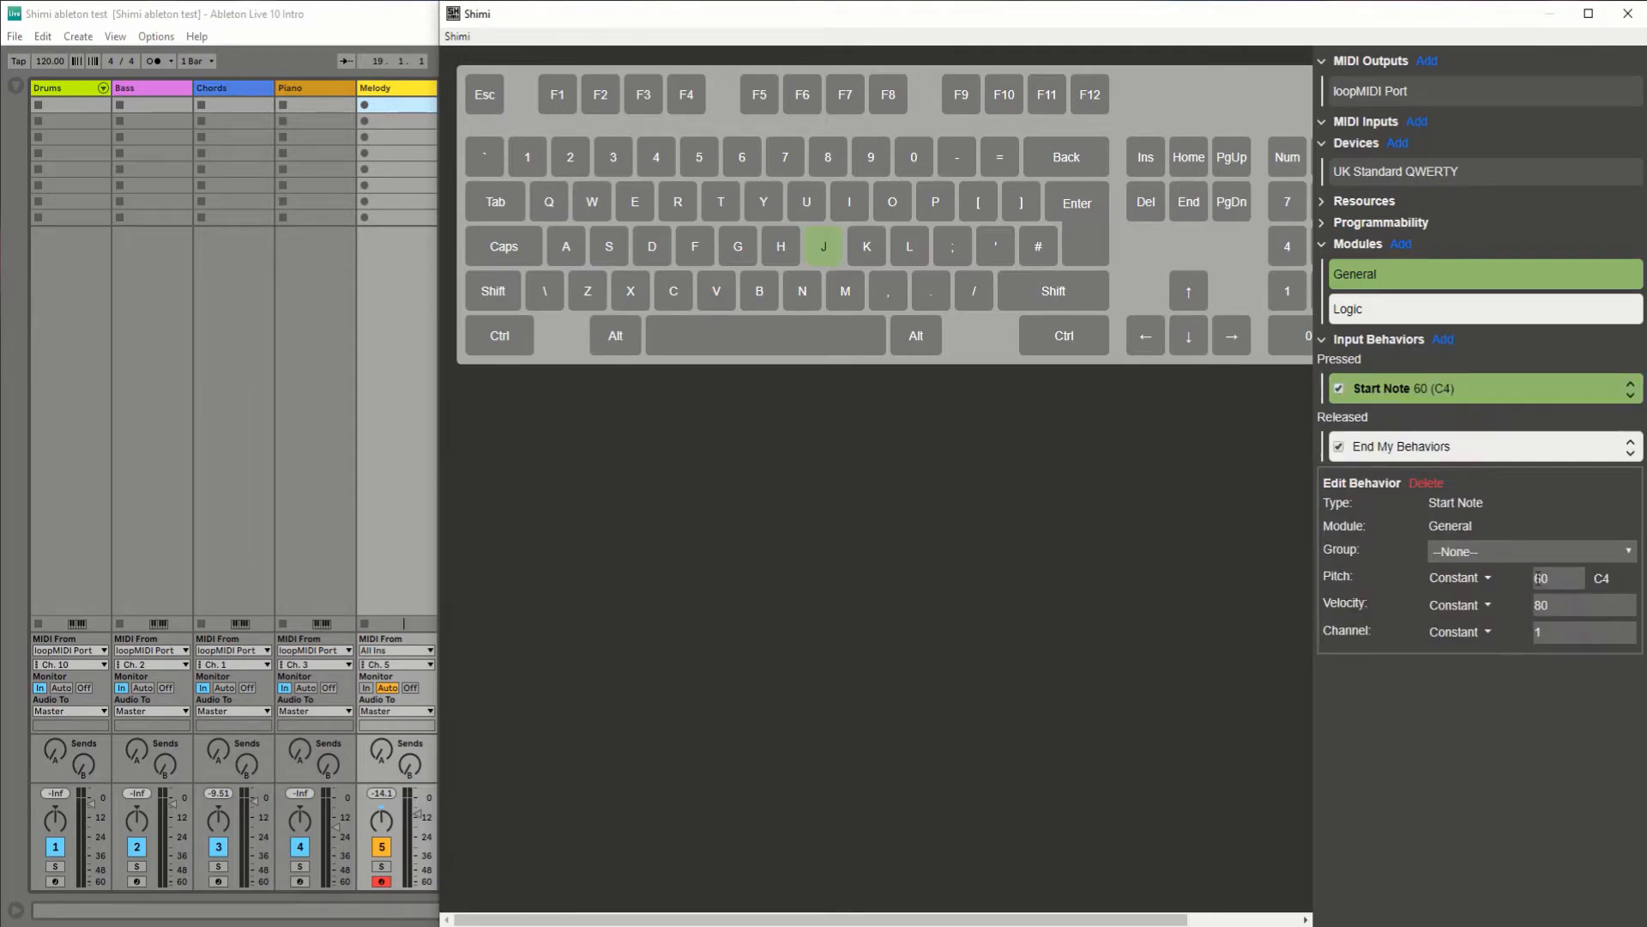
pyautogui.press('j')
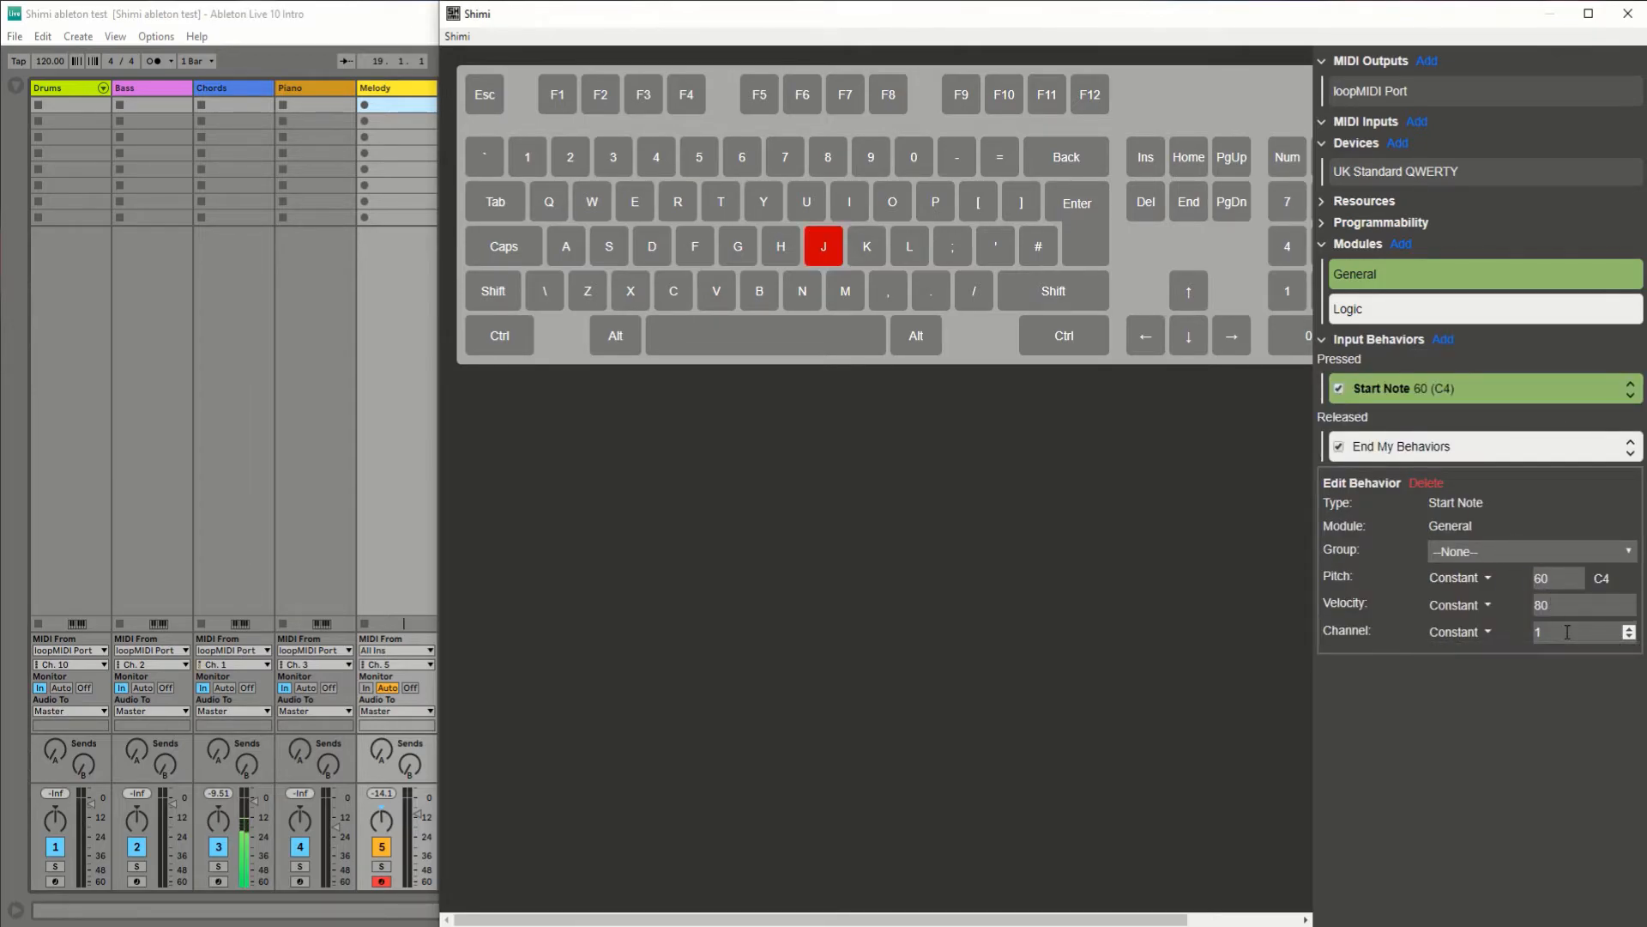
# Step: Set the J key's Start Note channel to 5 and test the note on the Melody track
pyautogui.click(1555, 632)
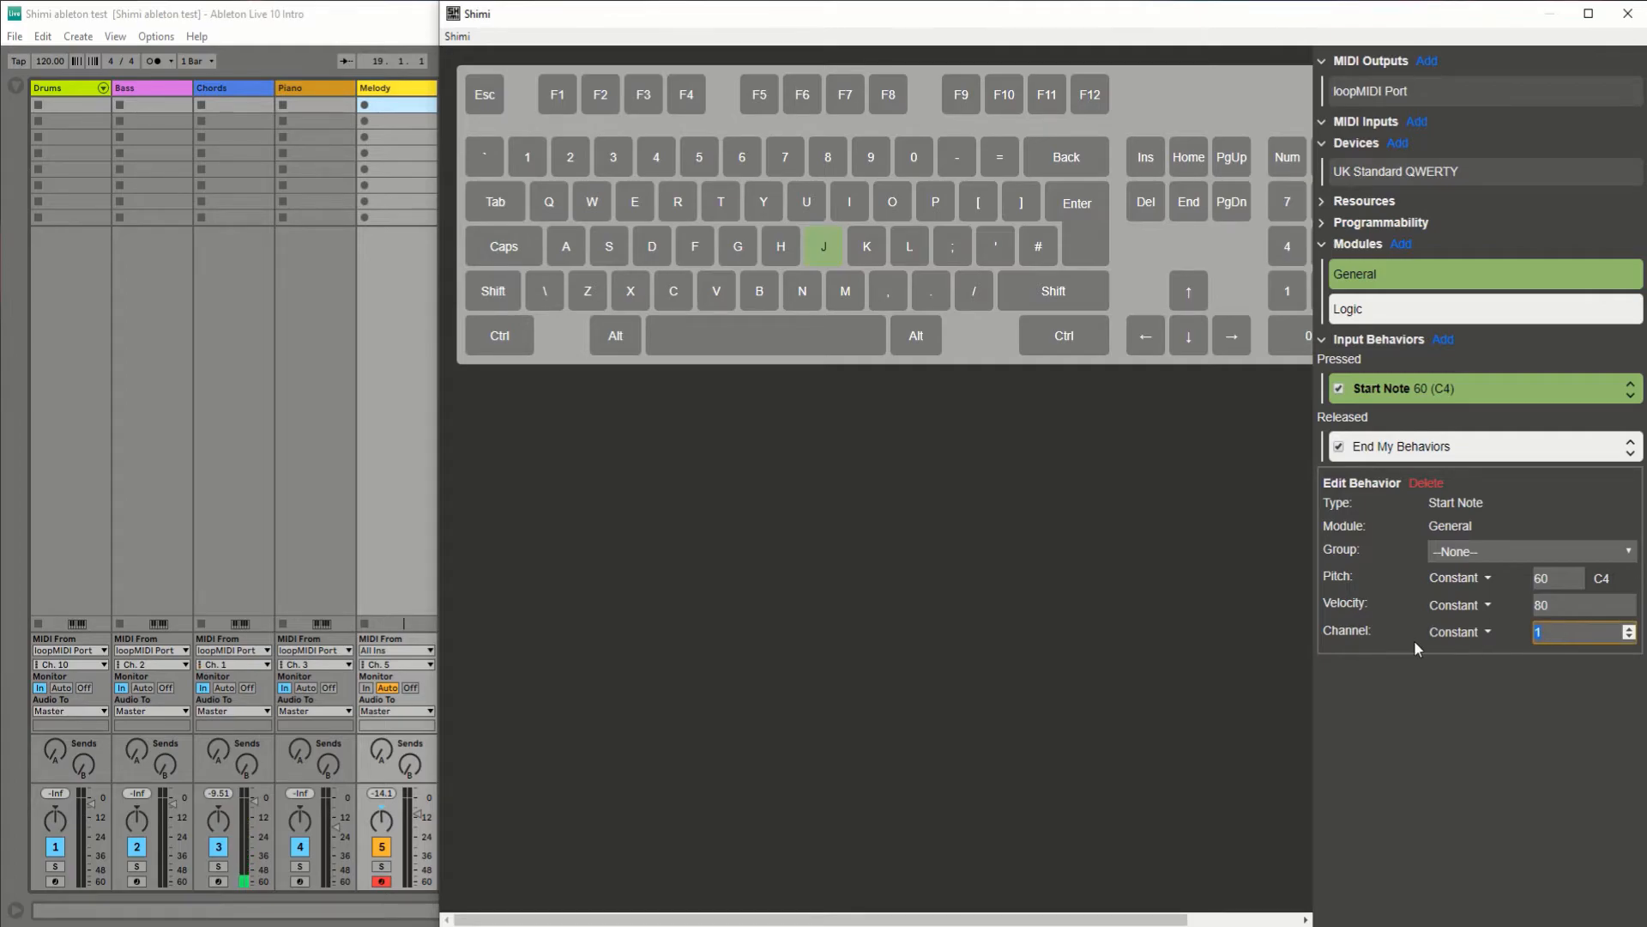
pyautogui.press('BackSpace')
pyautogui.write('5')
pyautogui.click(1459, 828)
pyautogui.press('j')
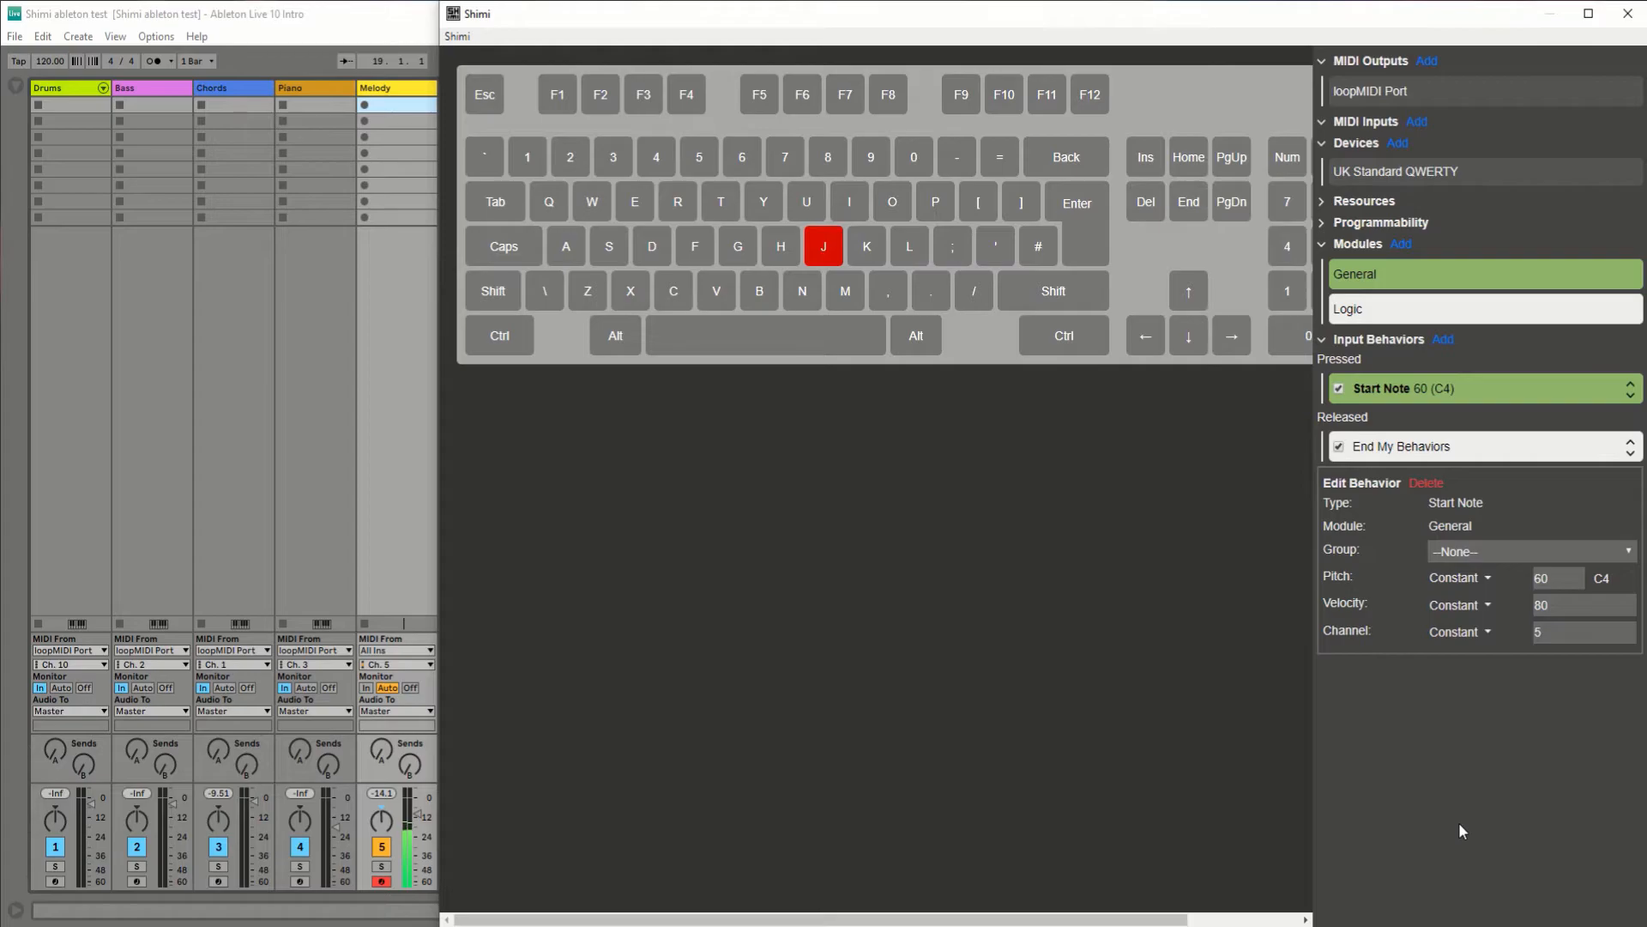
pyautogui.press('j')
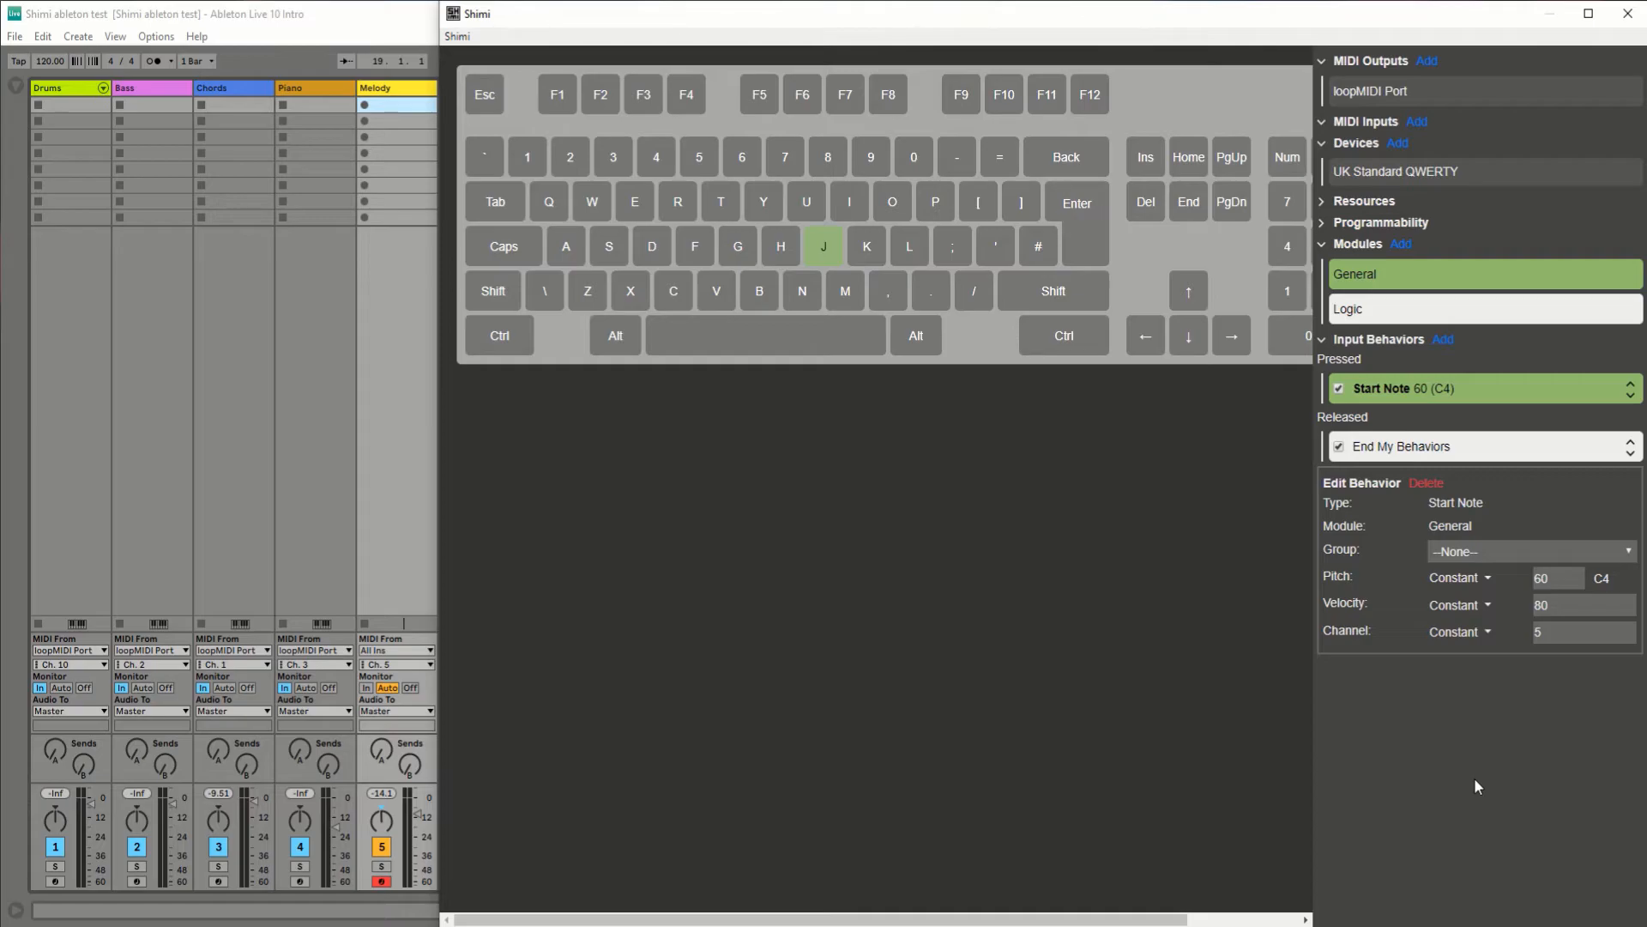
# Step: Disable the J key's End My Behaviors release behavior to test the note without it, and delete that behavior
pyautogui.click(1339, 448)
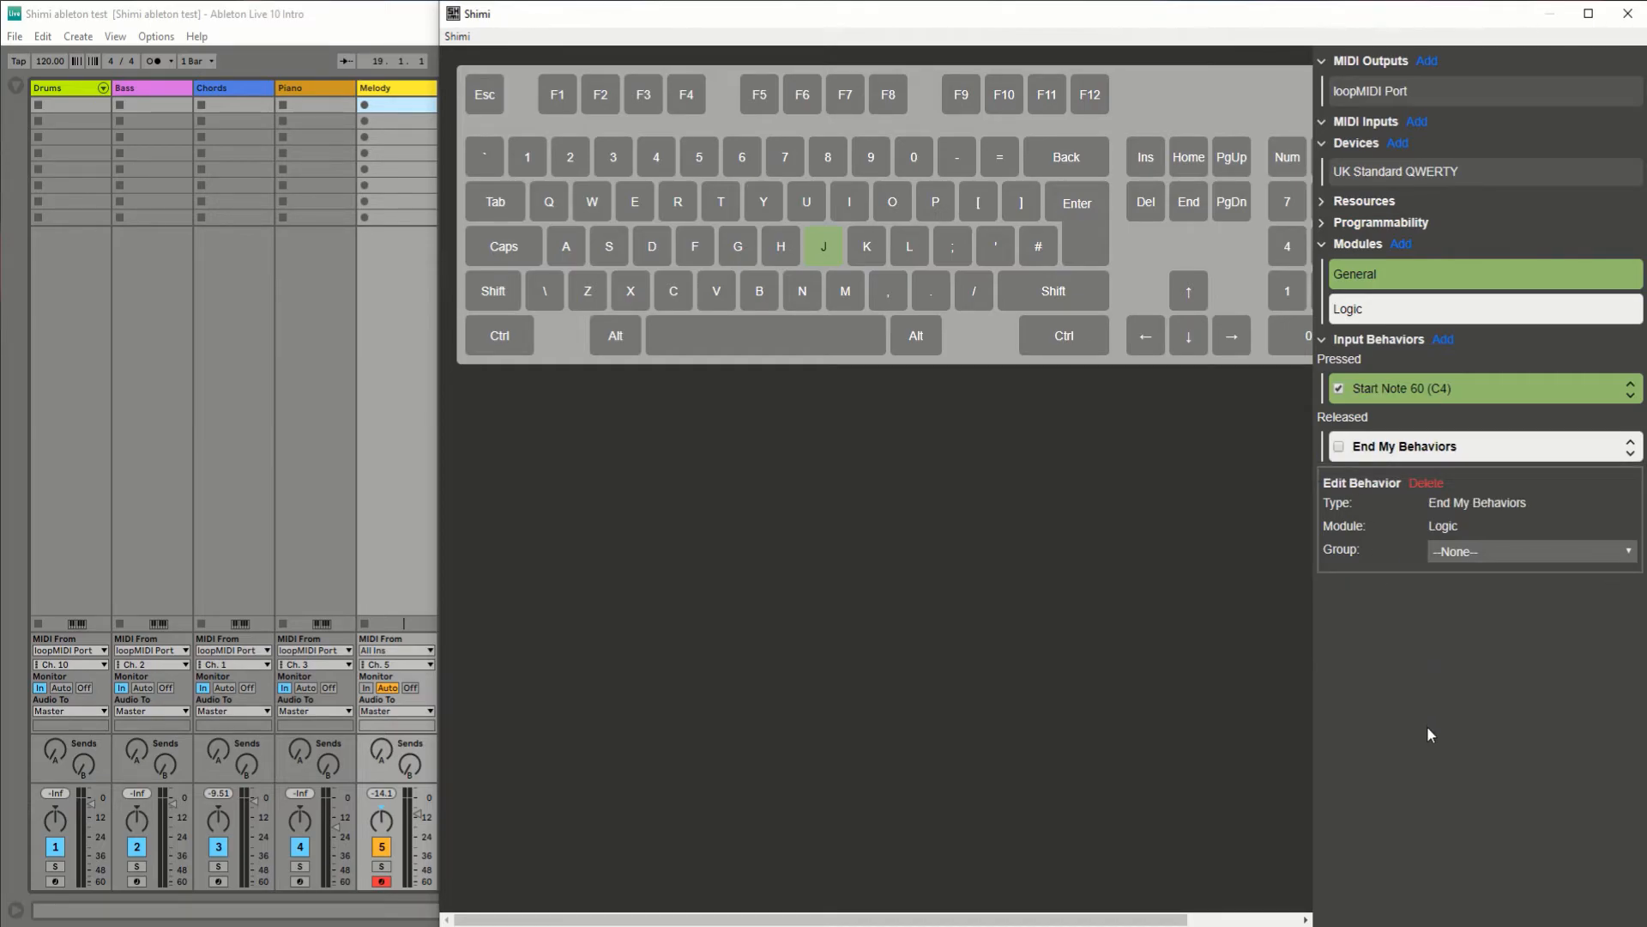
pyautogui.press('j')
pyautogui.click(1426, 485)
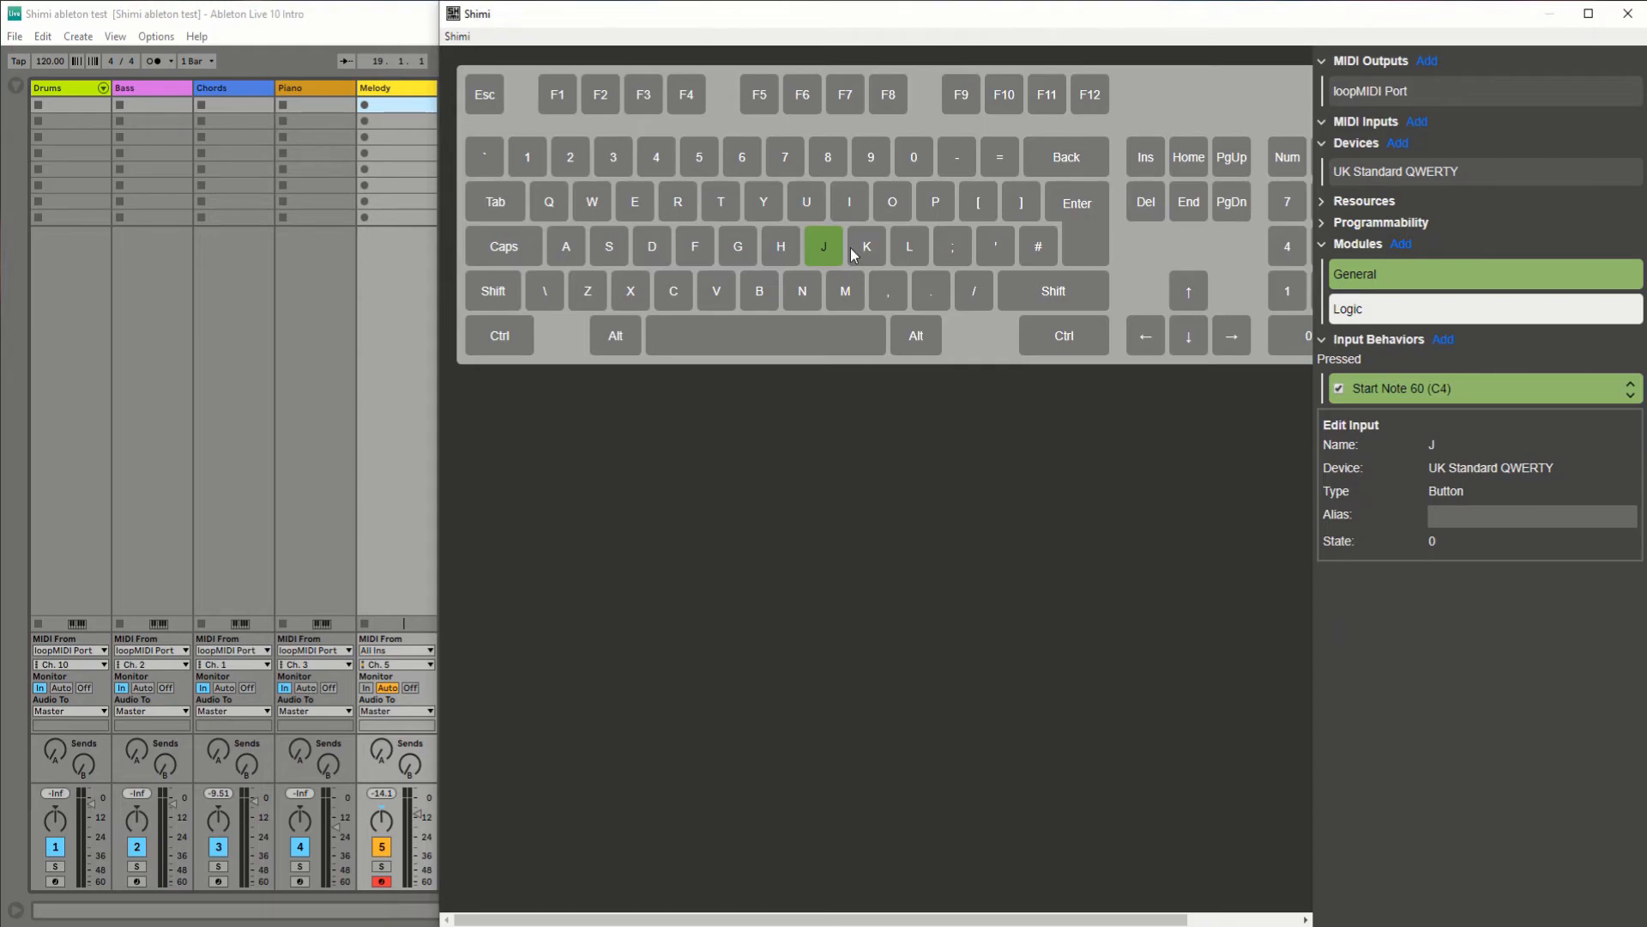
# Step: Copy the J key's behaviors and paste them onto the K and L keys
pyautogui.rightClick(822, 245)
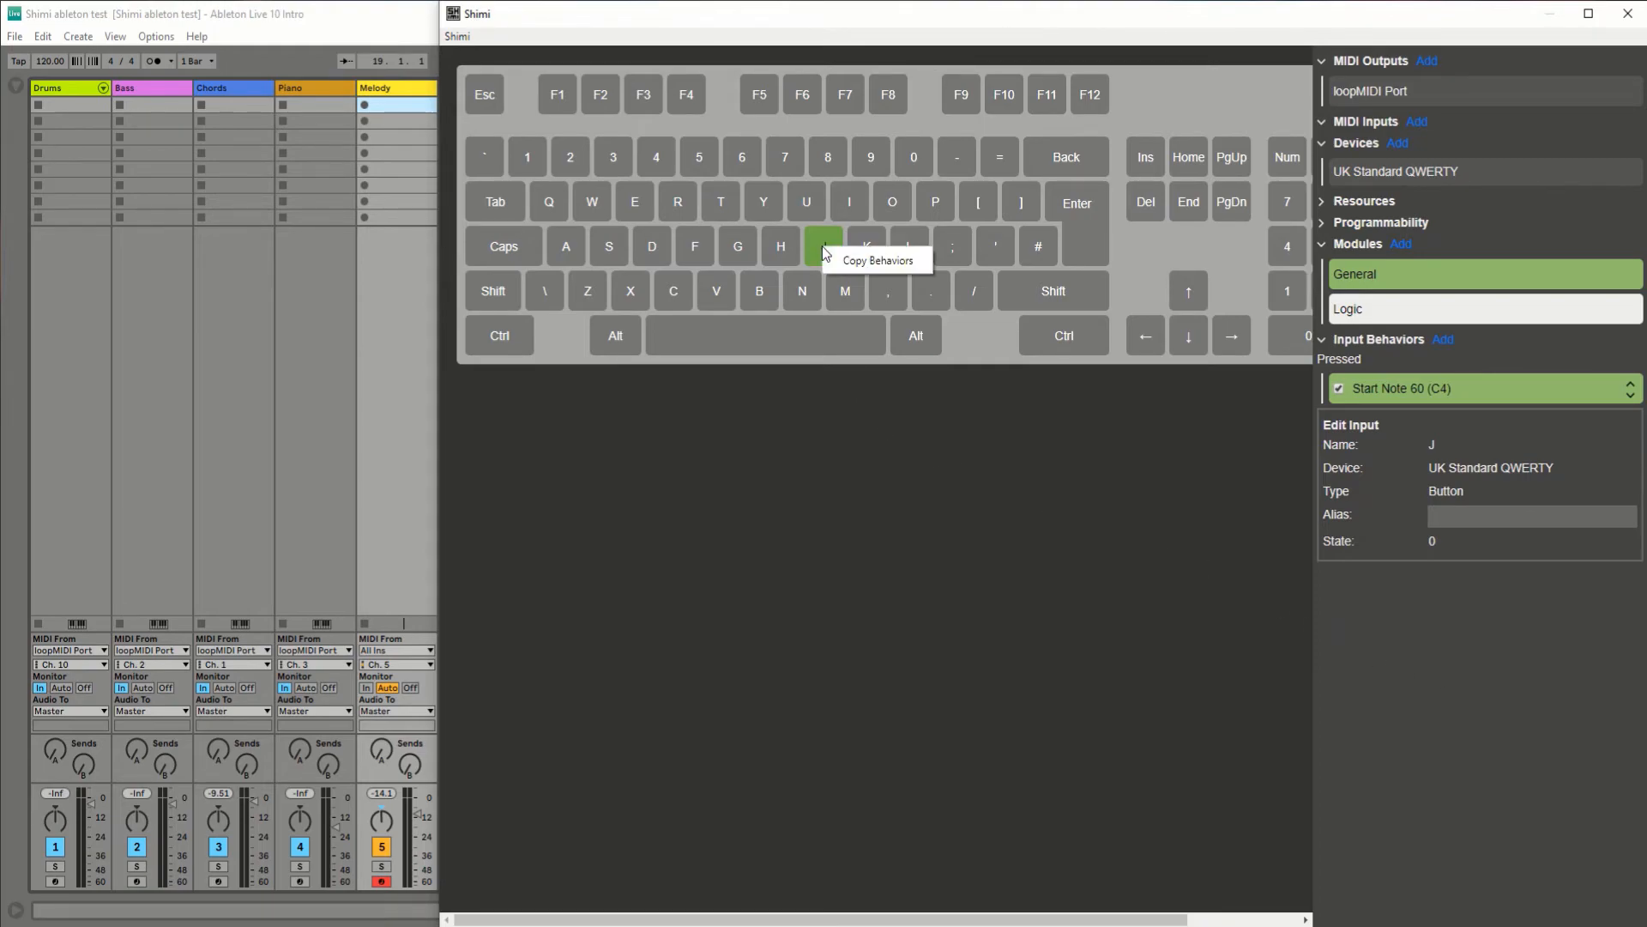
pyautogui.click(869, 263)
pyautogui.rightClick(870, 250)
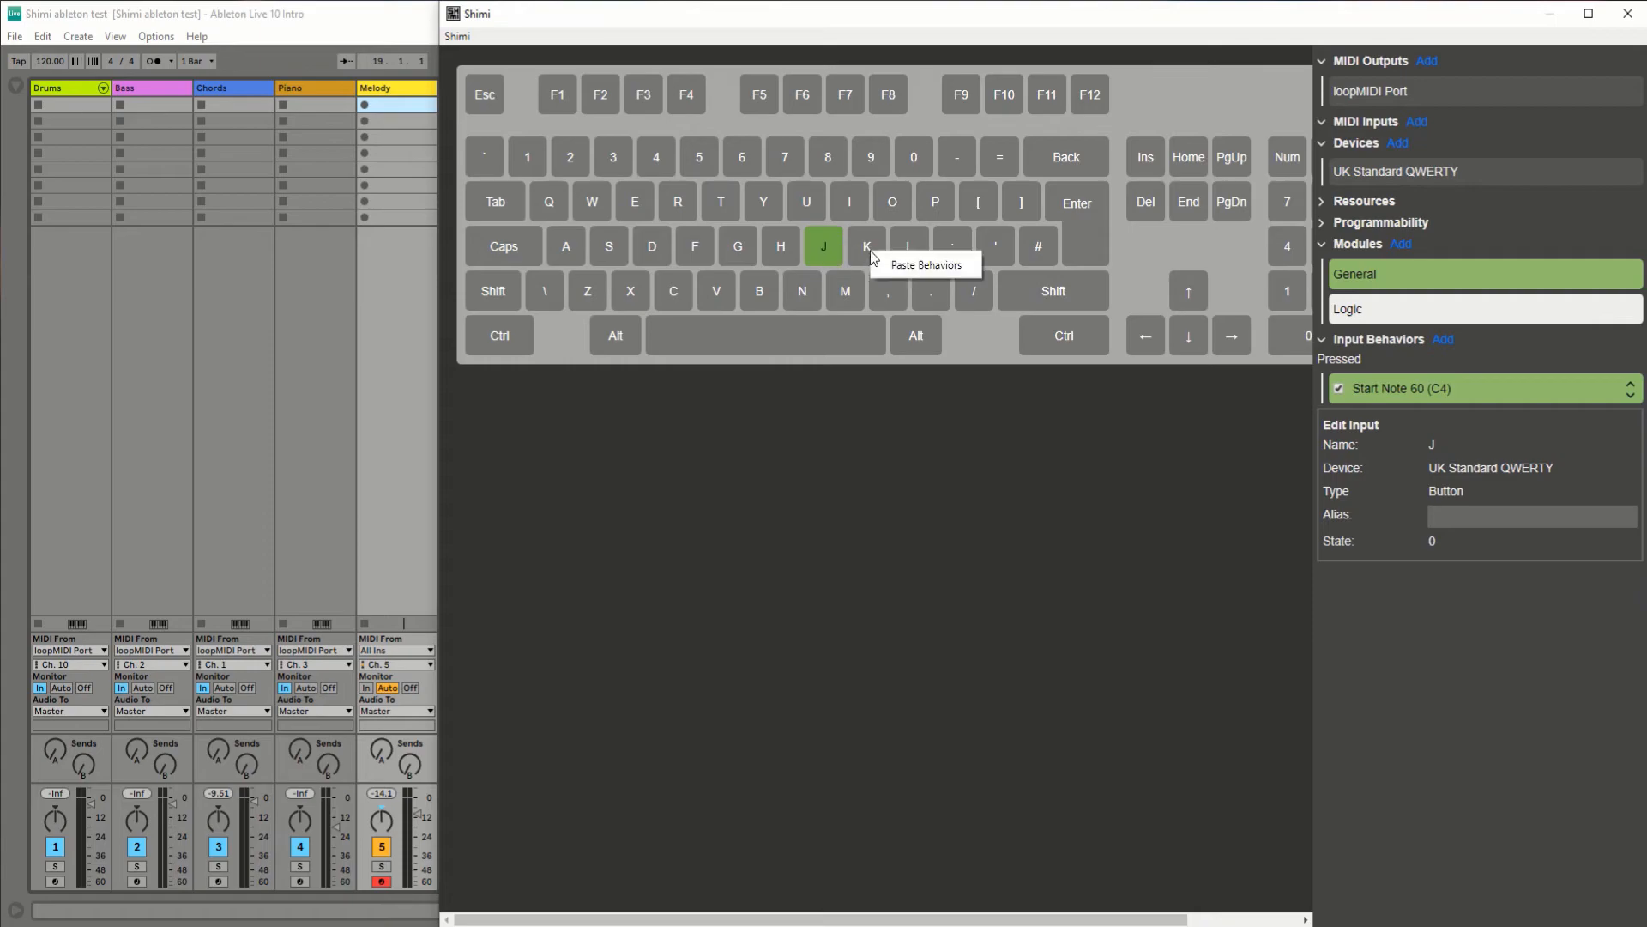
pyautogui.click(922, 266)
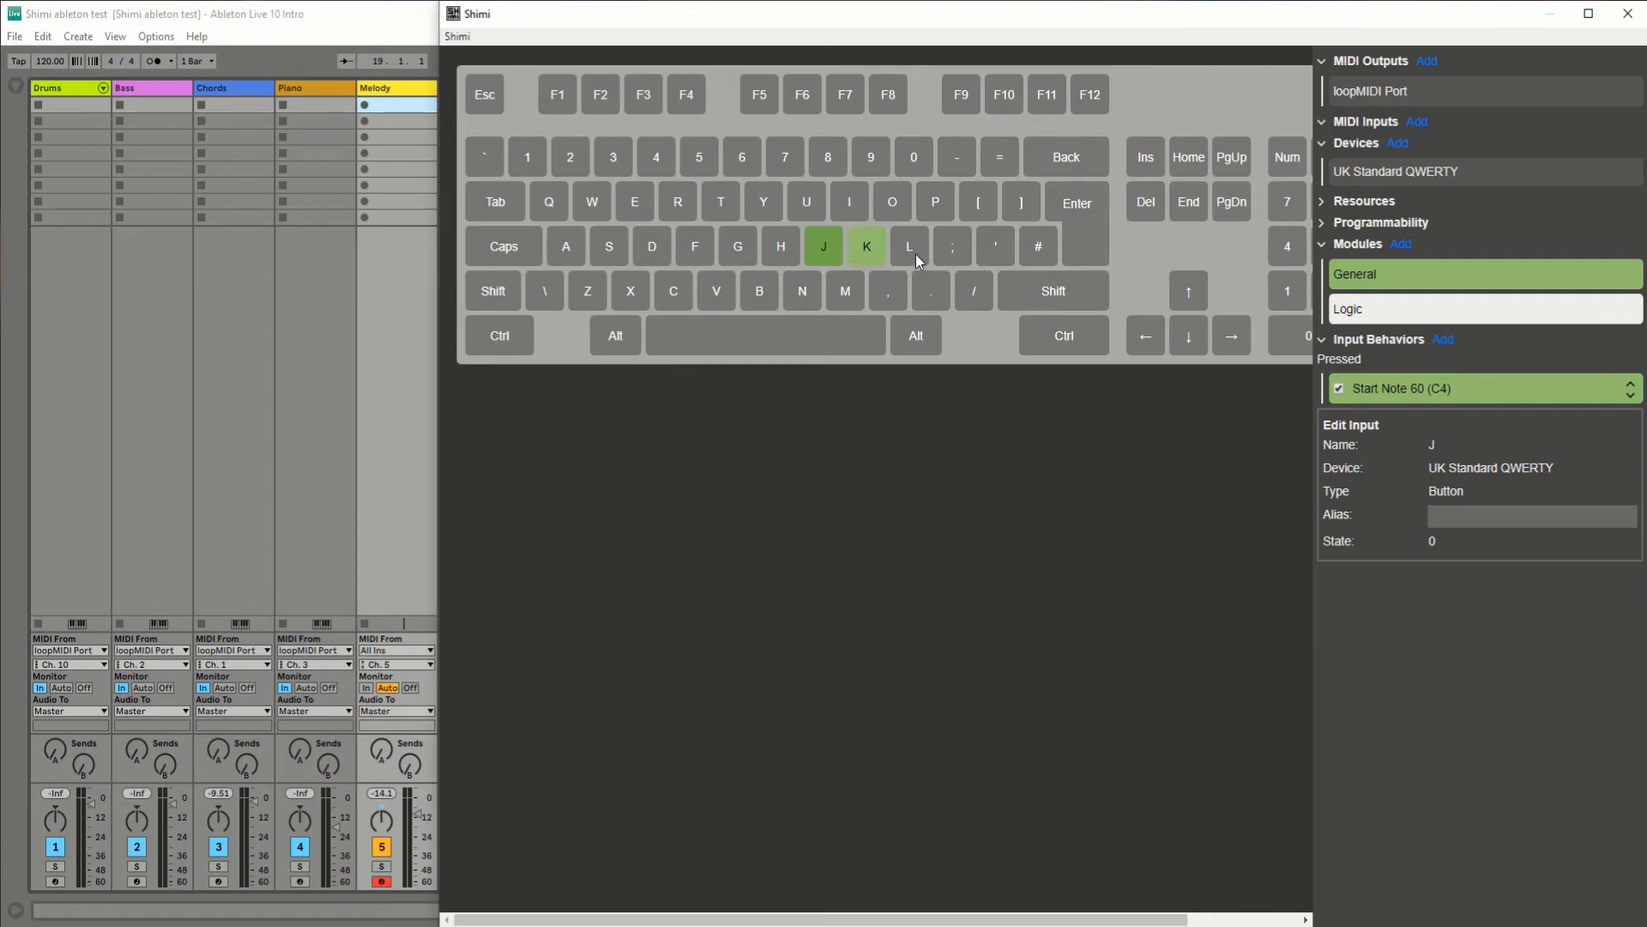
pyautogui.rightClick(915, 254)
pyautogui.click(954, 274)
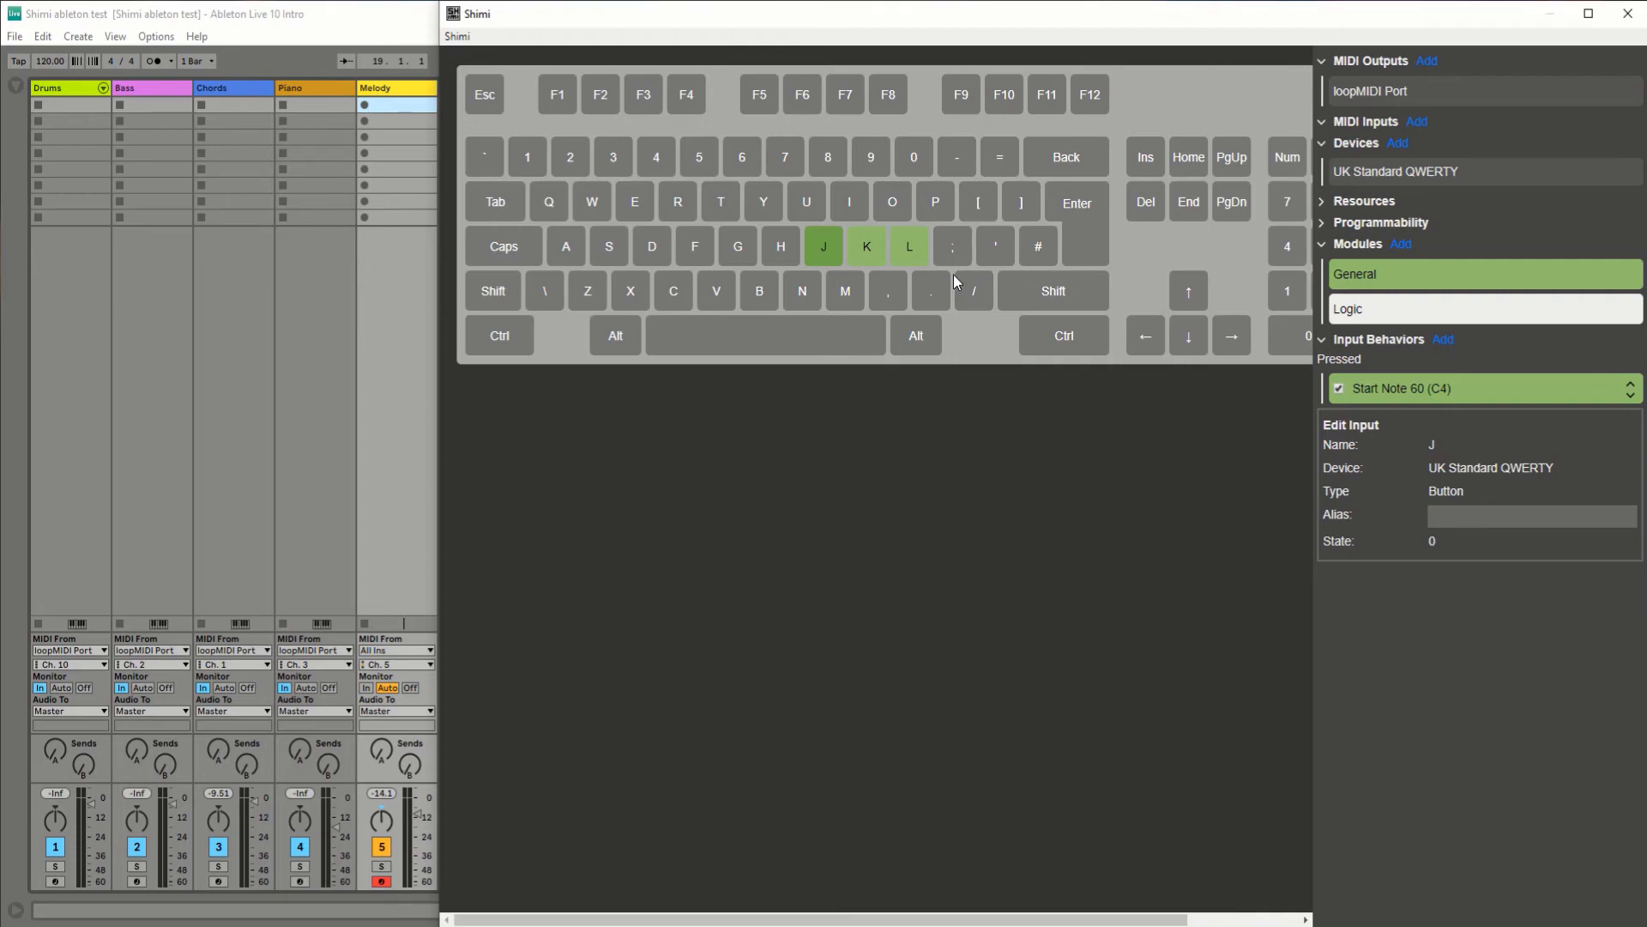
# Step: Set the pitch of the K key's Start Note behavior to 67 (G4)
pyautogui.click(872, 251)
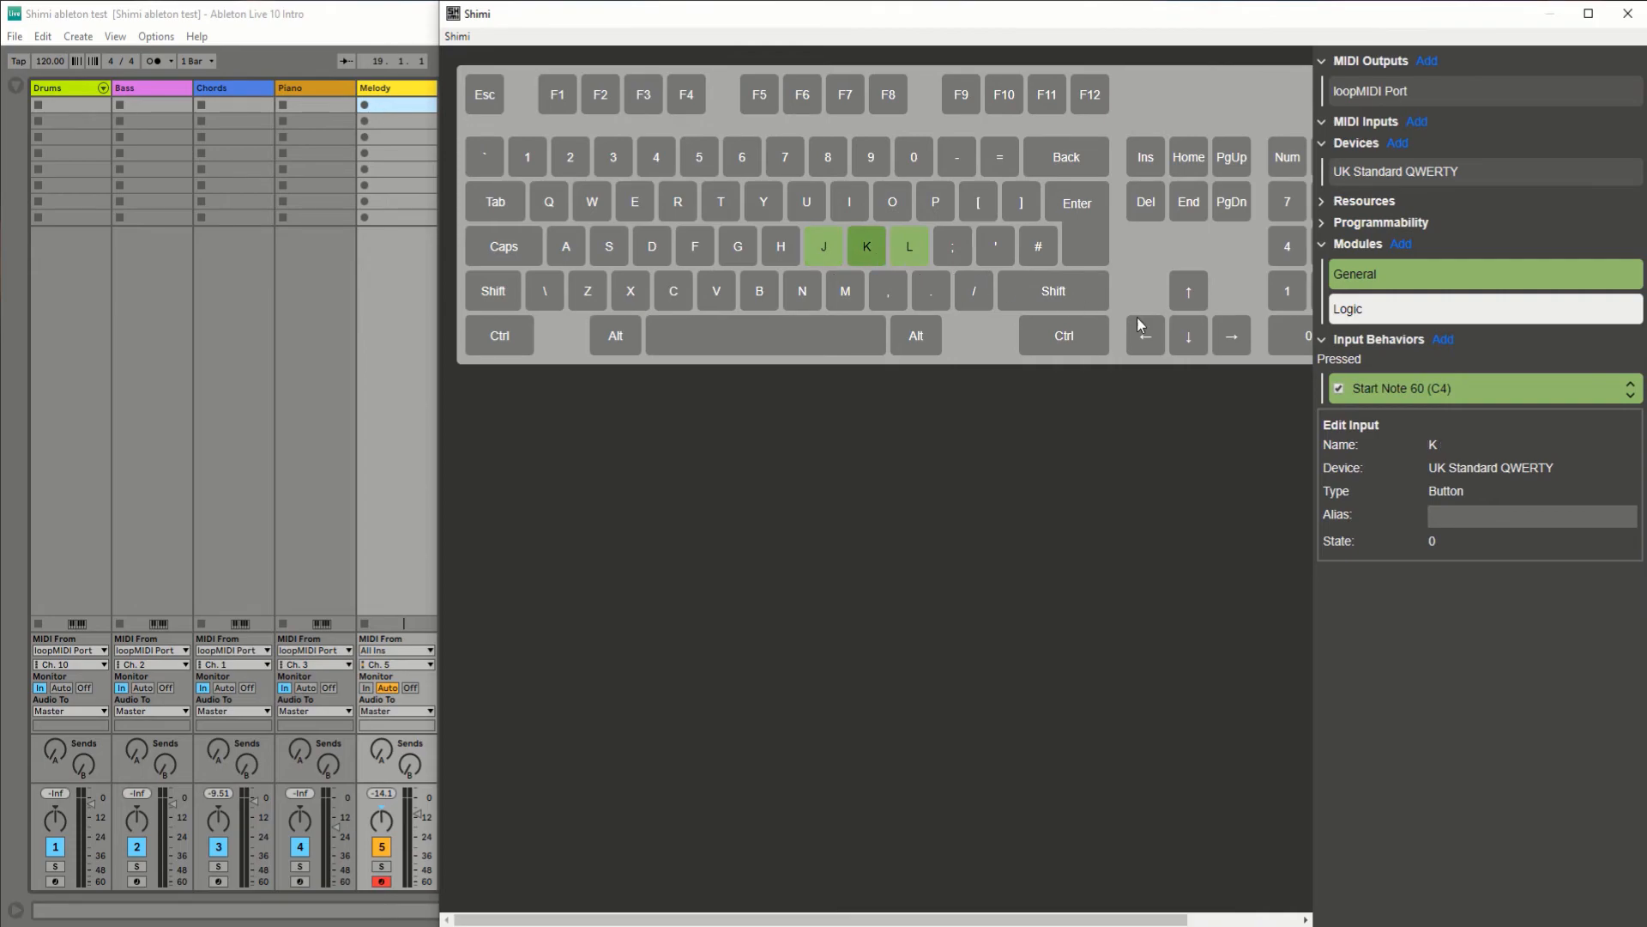
pyautogui.click(1500, 395)
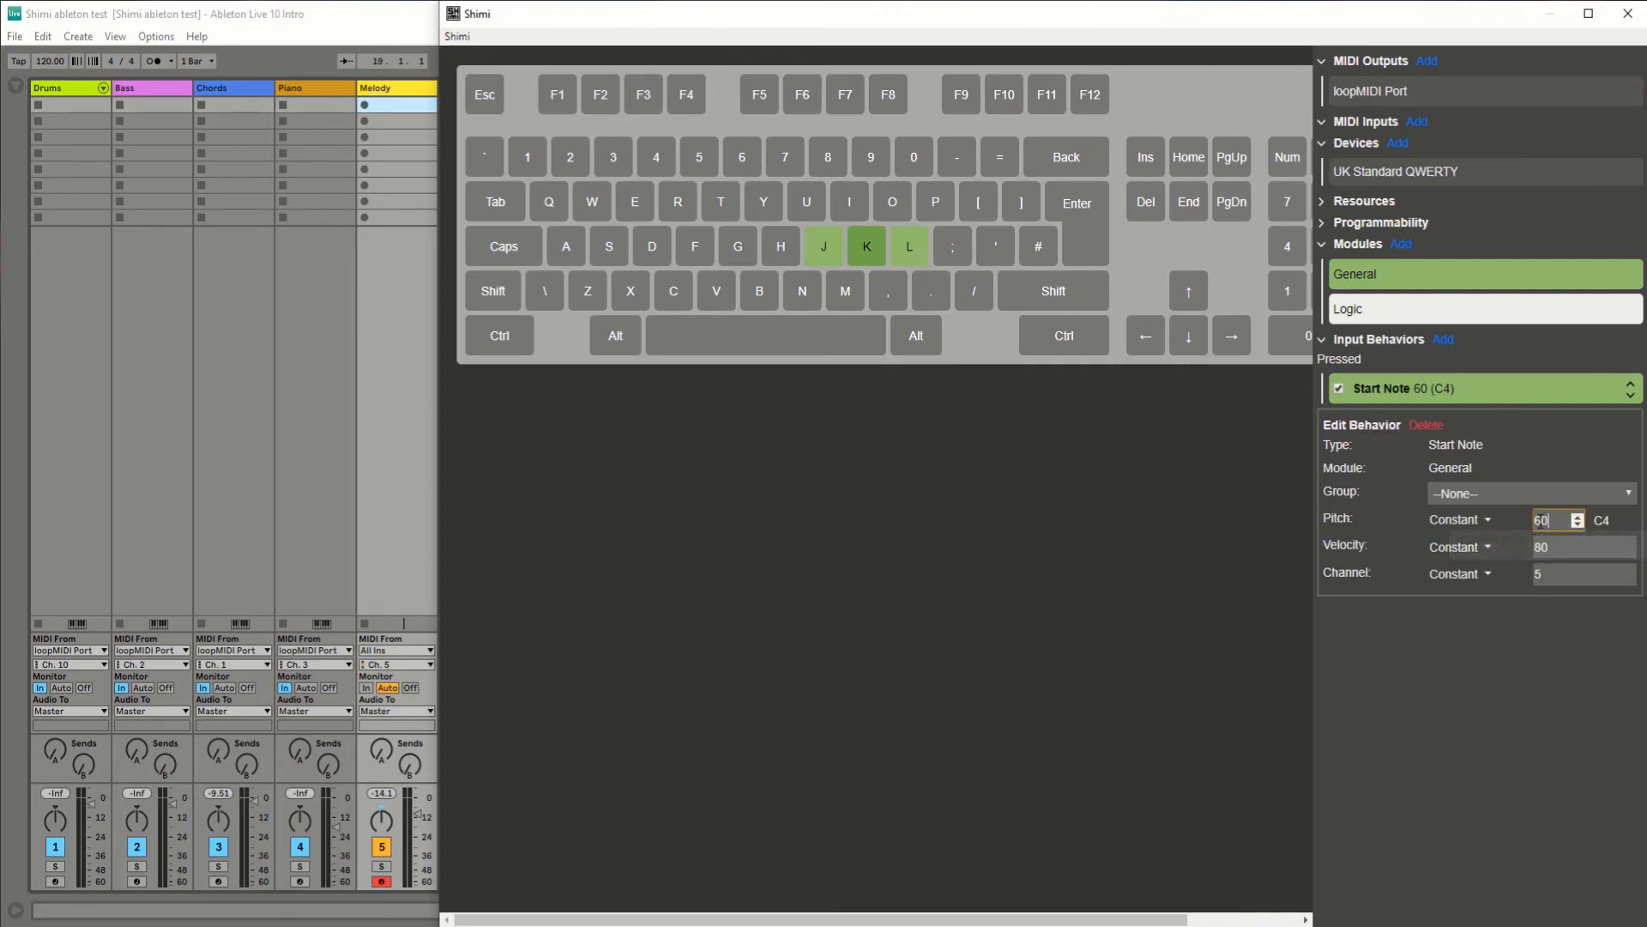
pyautogui.press('BackSpace')
pyautogui.write('7')
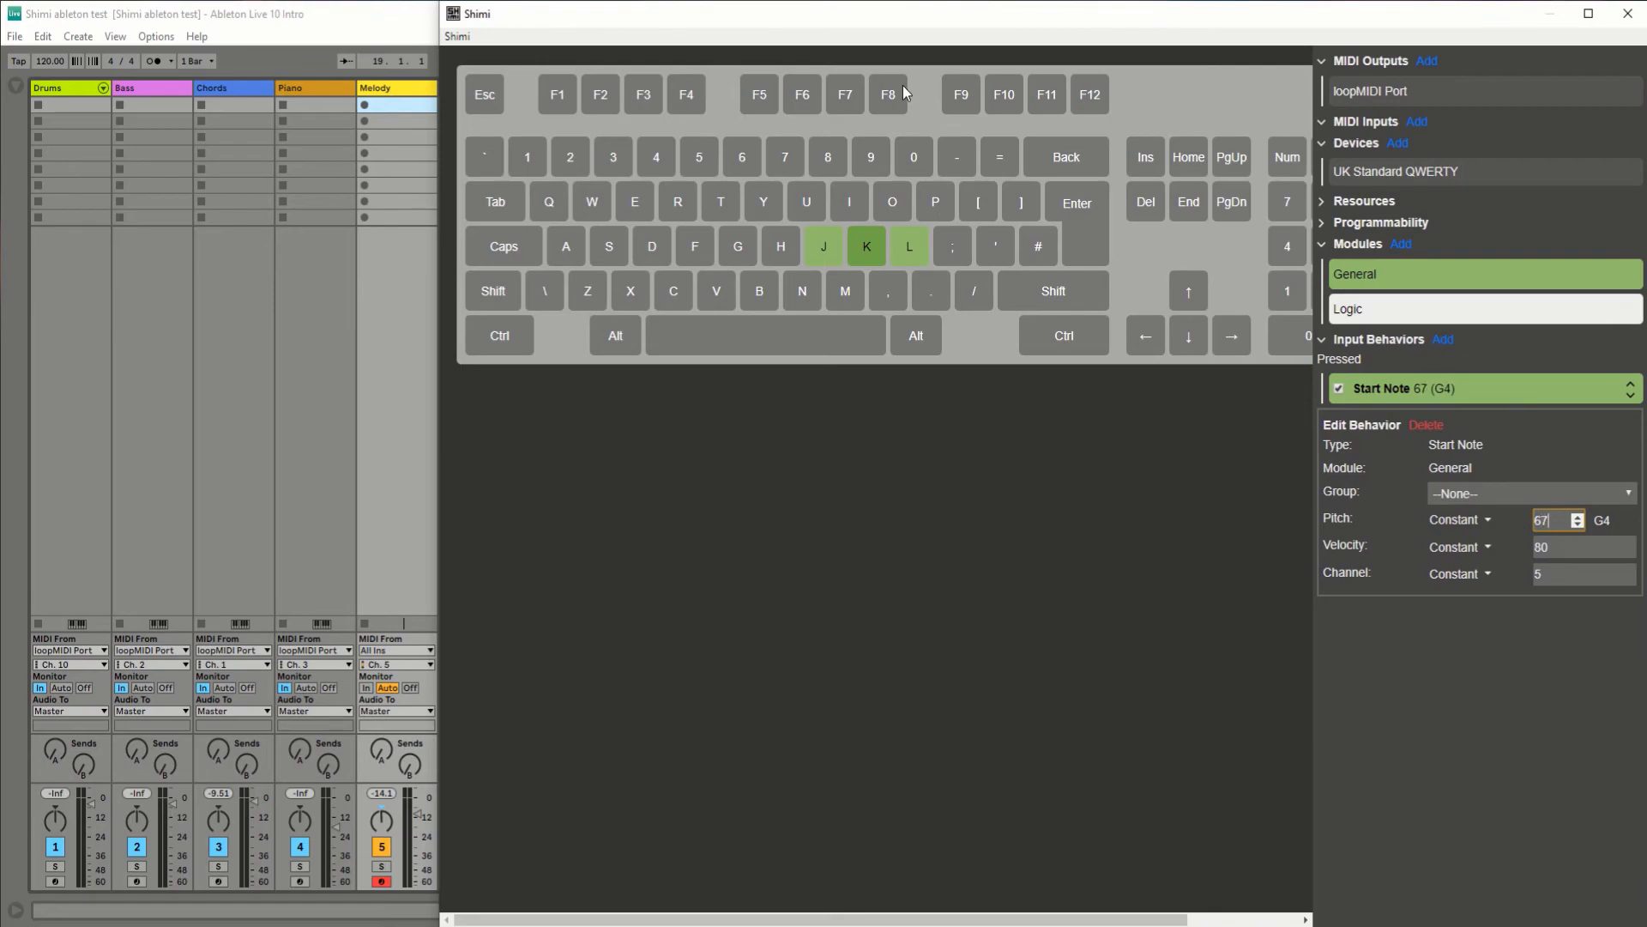
# Step: Set the pitch of the L key's Start Note behavior to 72 (C5)
pyautogui.click(908, 255)
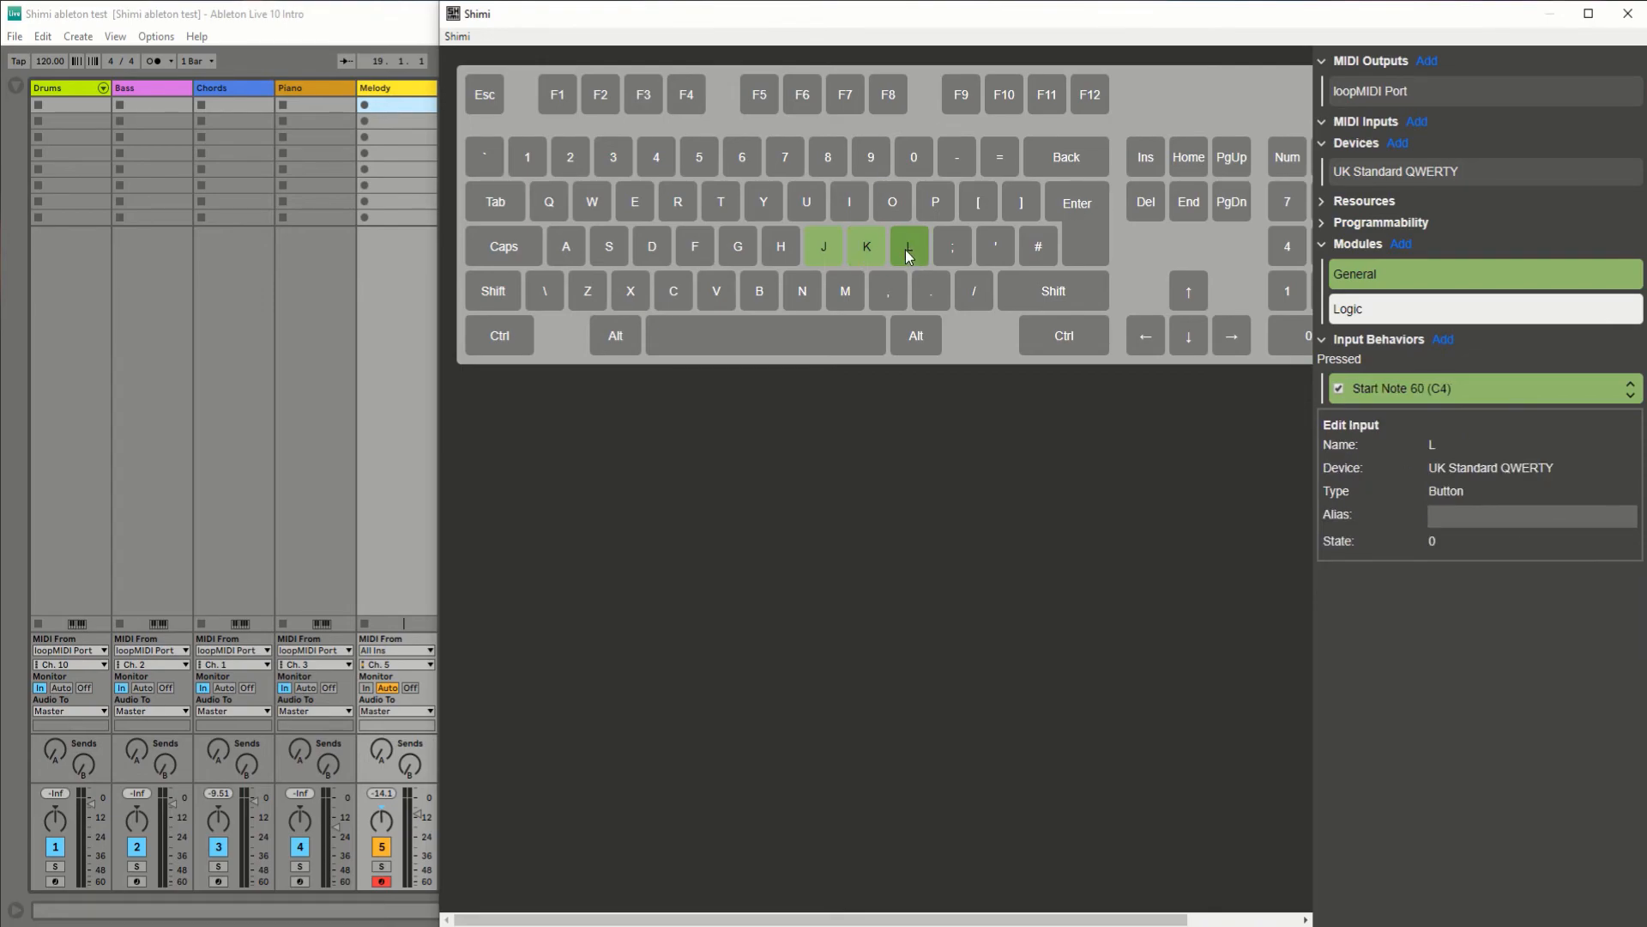
pyautogui.click(1459, 387)
pyautogui.moveTo(1567, 521); pyautogui.dragTo(1515, 521)
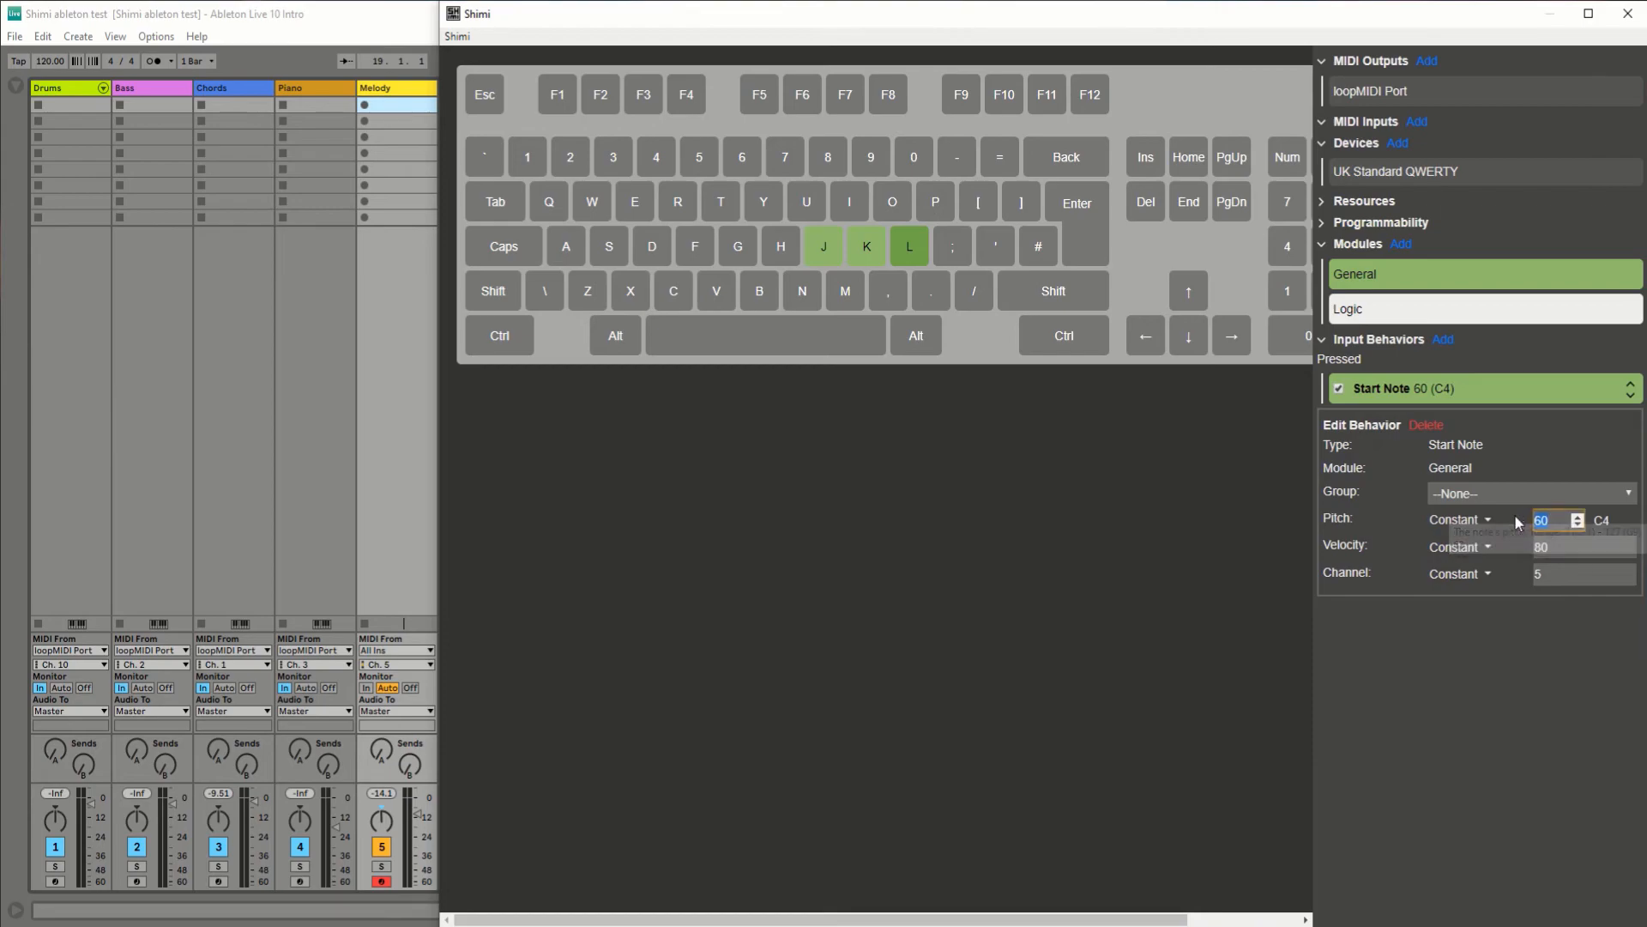
pyautogui.write('72')
pyautogui.click(1527, 662)
# Step: Play the J, K and L keys to test their assigned notes
pyautogui.press('k')
pyautogui.press('l')
pyautogui.press('j')
pyautogui.press('k')
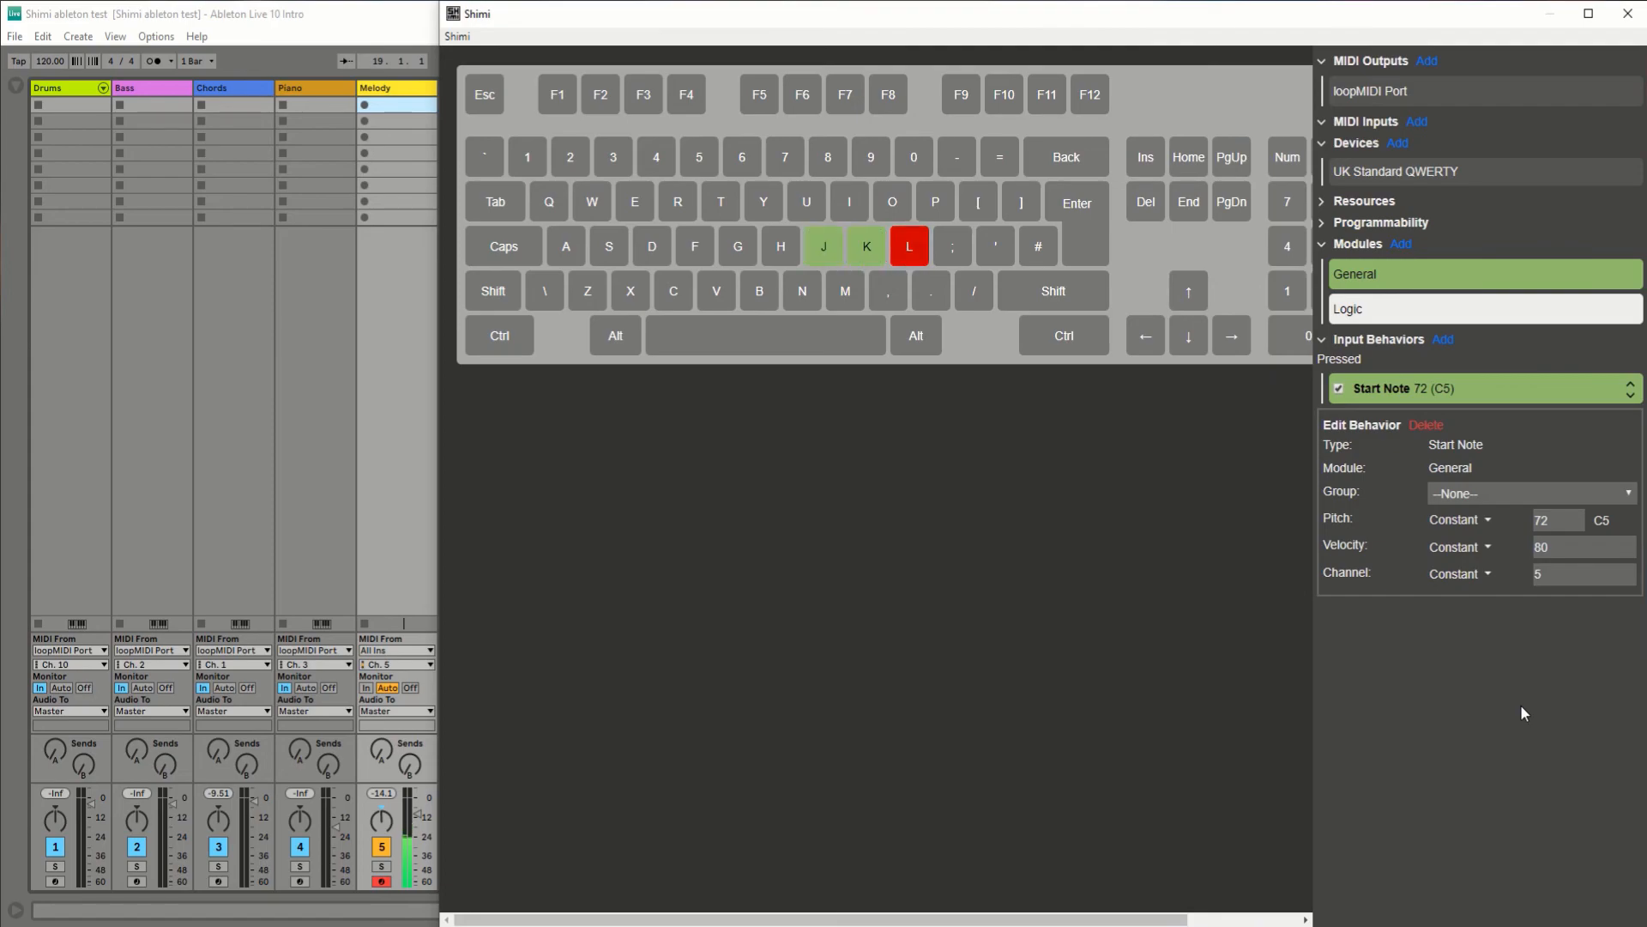